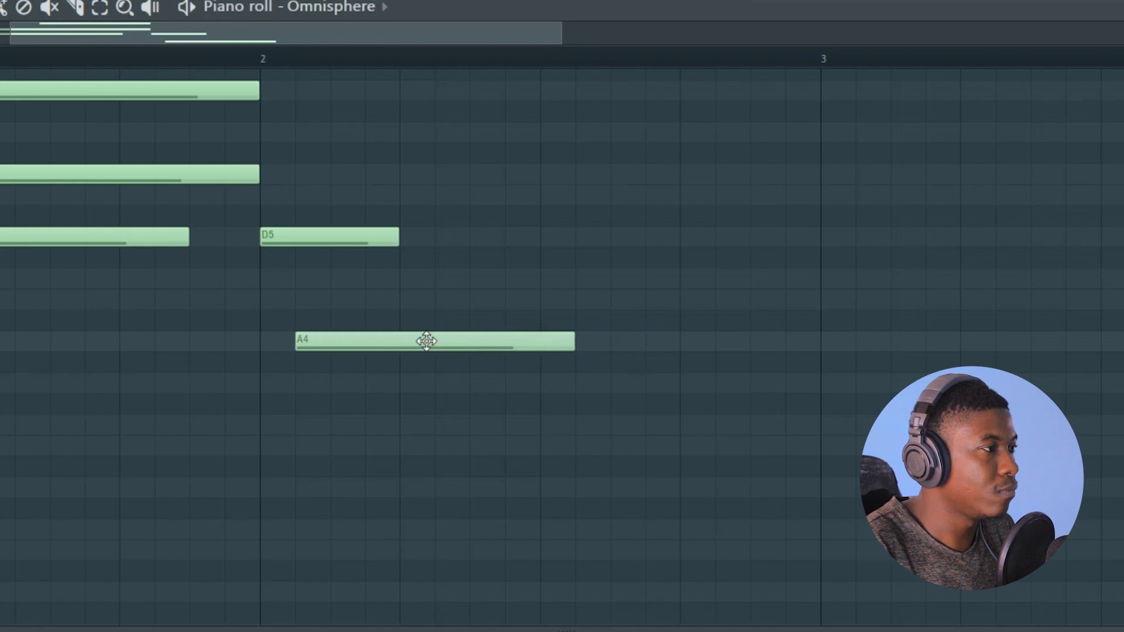
Step: Lengthen the A4 note in bar 2 so it ends at the start of bar 3
key("space")
left_click_drag(609, 343, 796, 380)
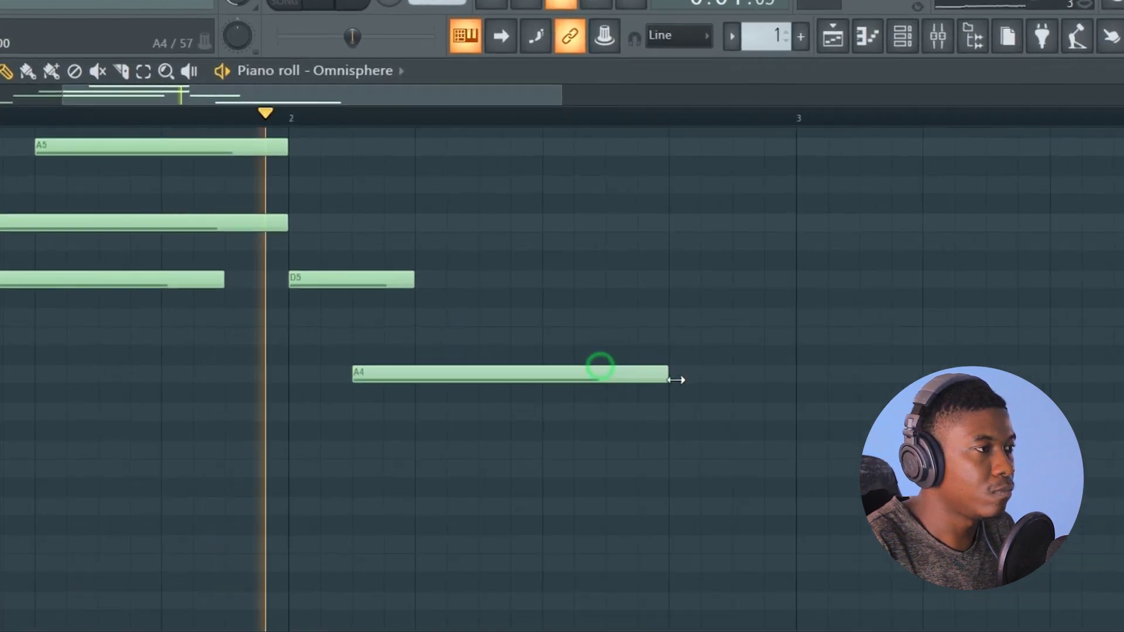
key("space")
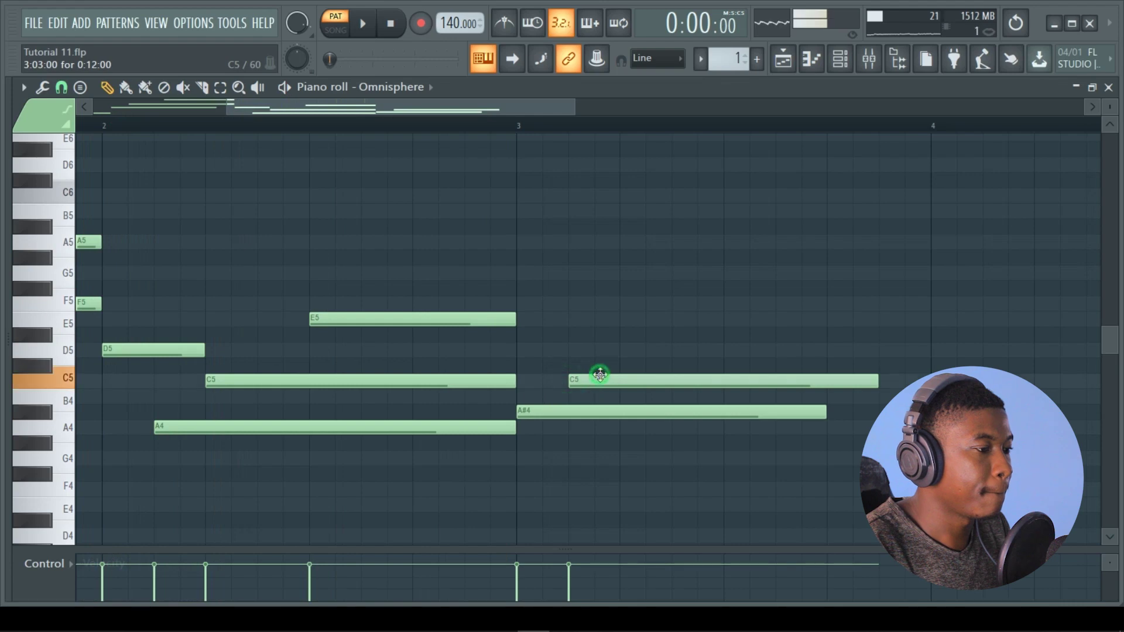
Step: Move the second note of bar 3 to D5 and add staggered F5 and A5 notes after it
left_click_drag(600, 375, 619, 343)
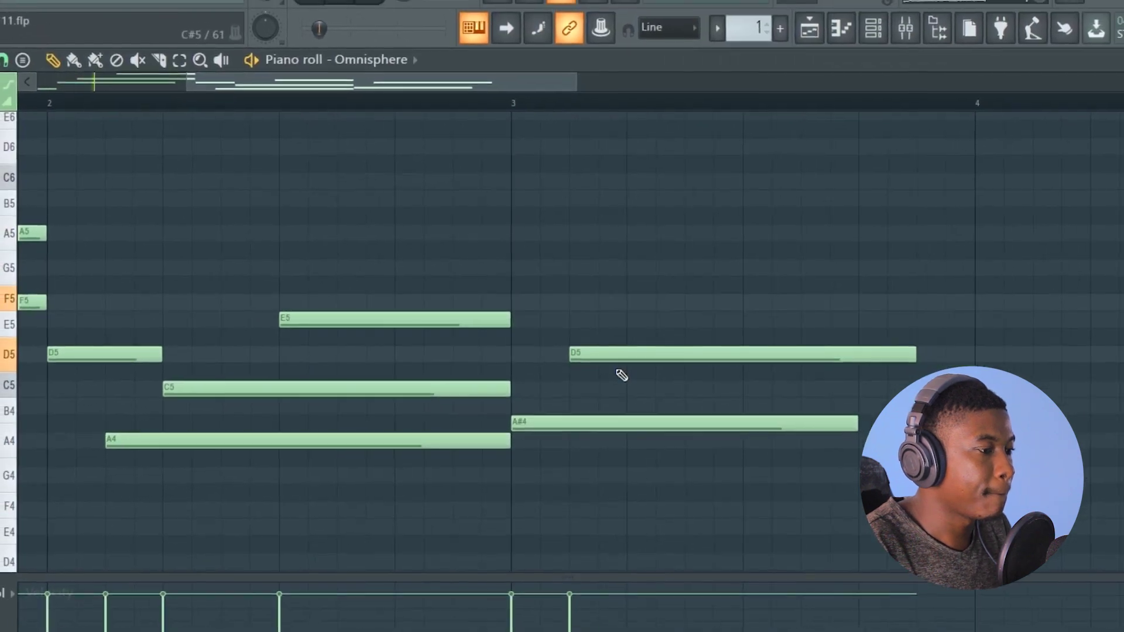
left_click(627, 320)
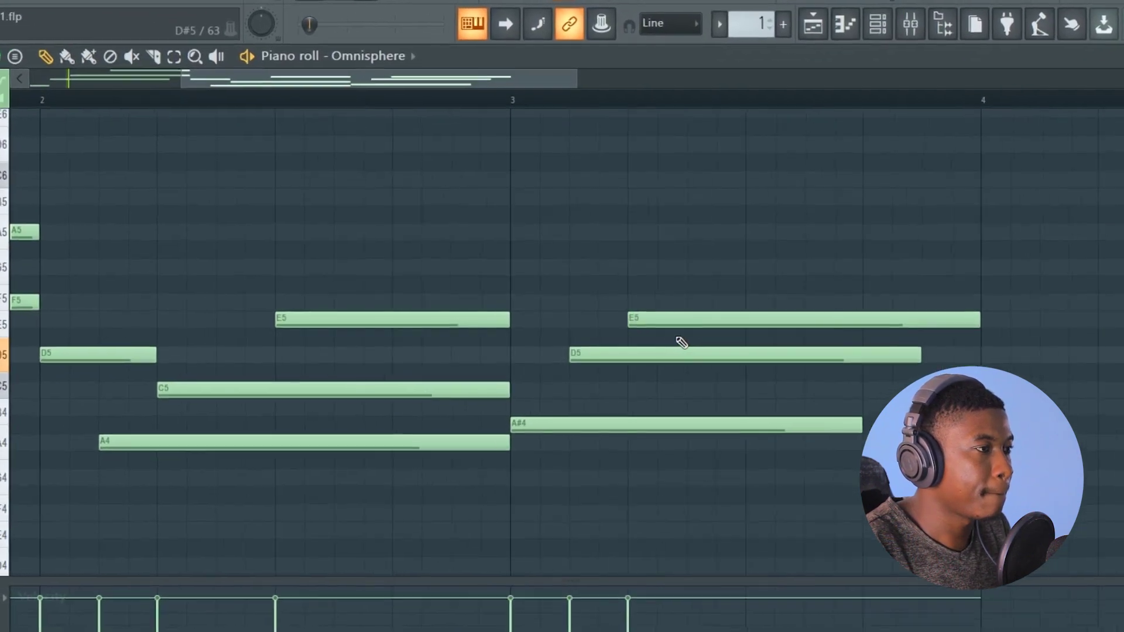
left_click_drag(684, 315, 686, 300)
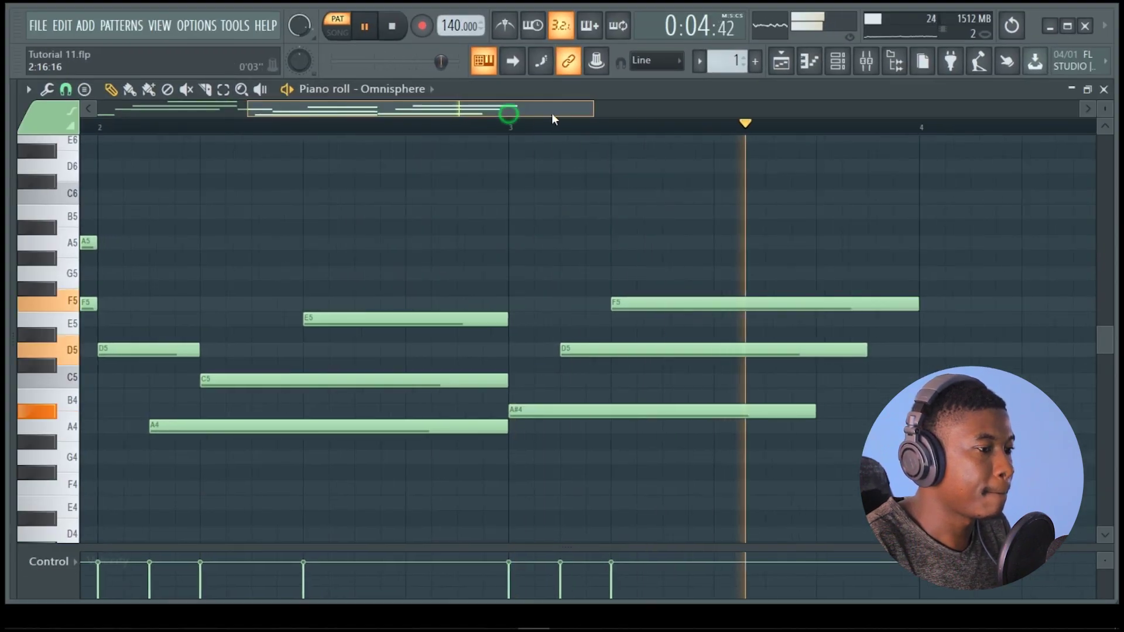
left_click_drag(553, 115, 603, 115)
left_click(520, 242)
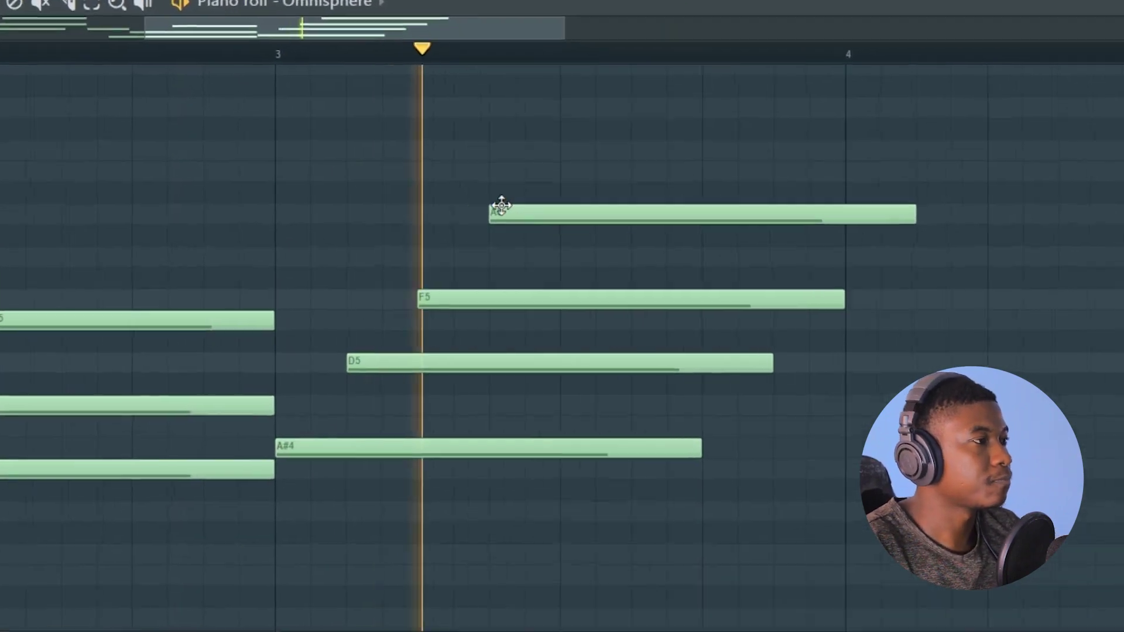
Step: Add the bar 4 melody: a short C5 at the bar's start, followed by longer staggered G4, C5 and E5 notes
left_click(852, 420)
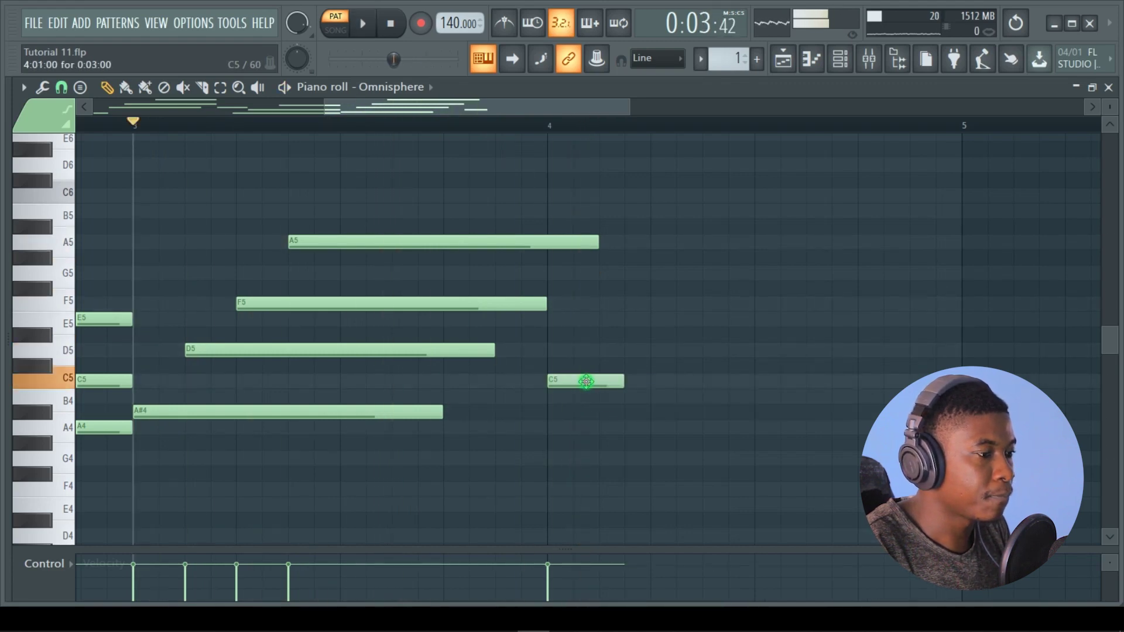
left_click_drag(586, 382, 610, 463)
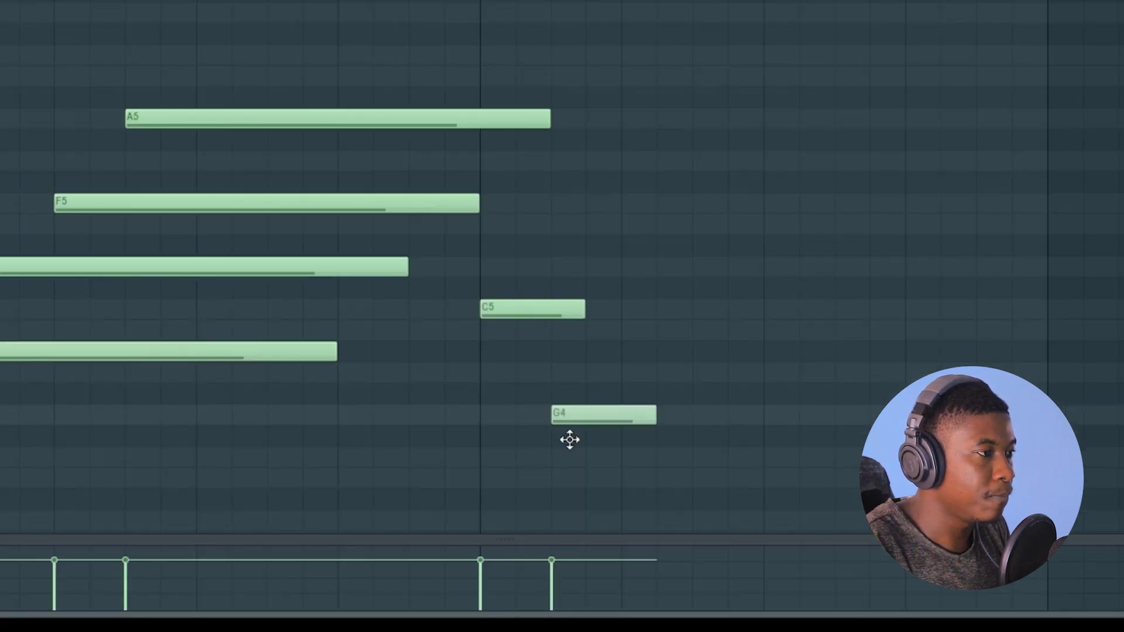
left_click(623, 309)
left_click(691, 185)
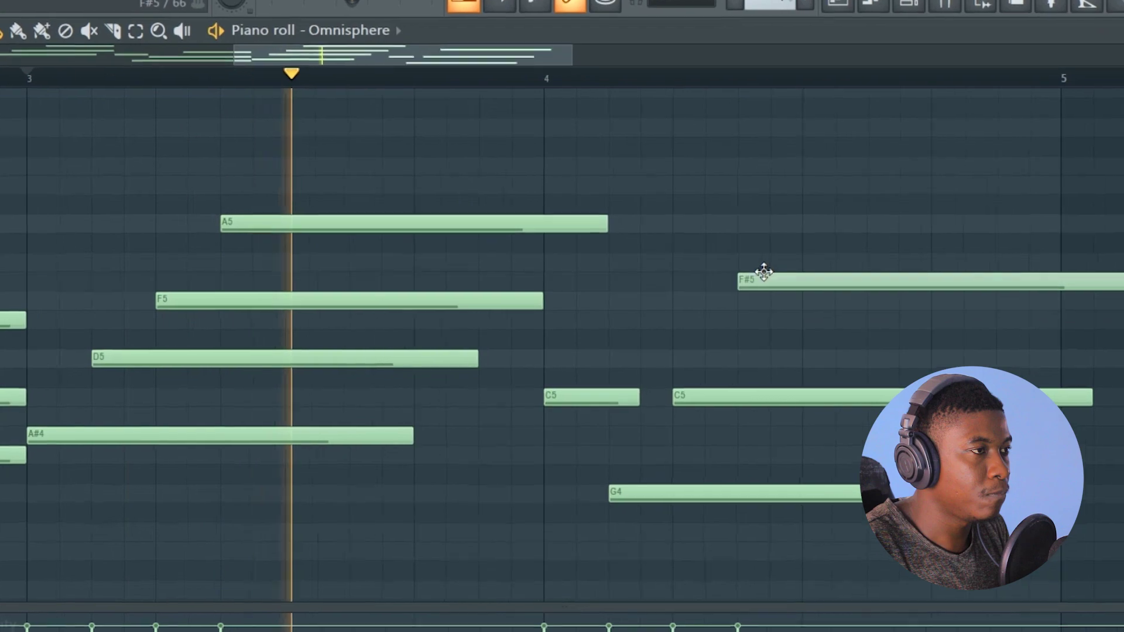
left_click_drag(764, 273, 776, 325)
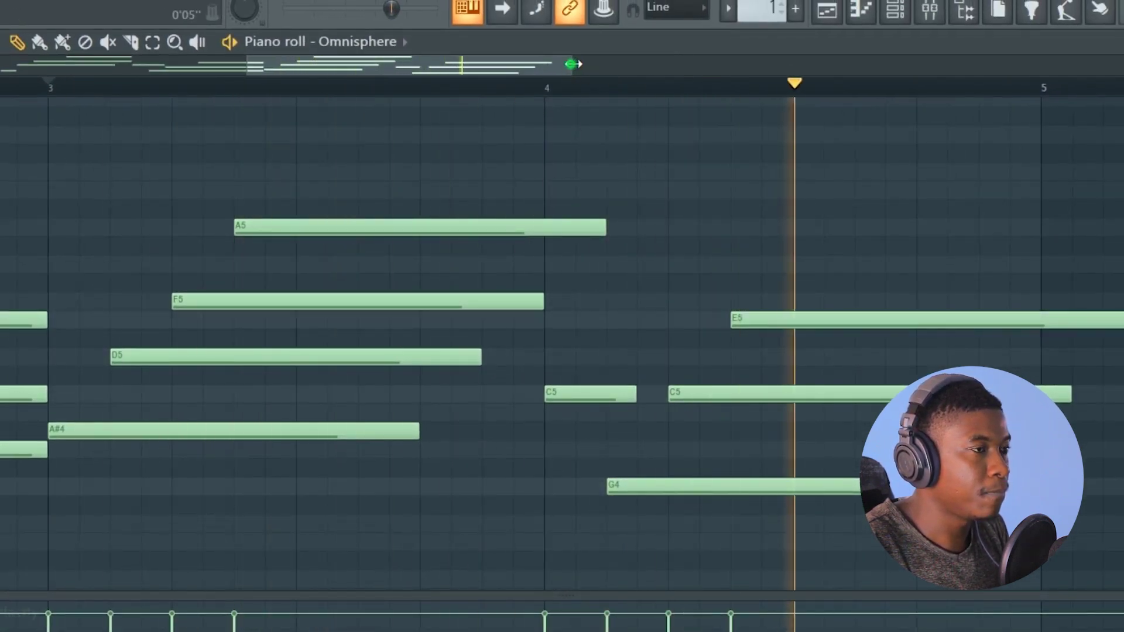
Step: Play back the four-bar Omnisphere melody with all of its notes in view
left_click_drag(572, 63, 602, 63)
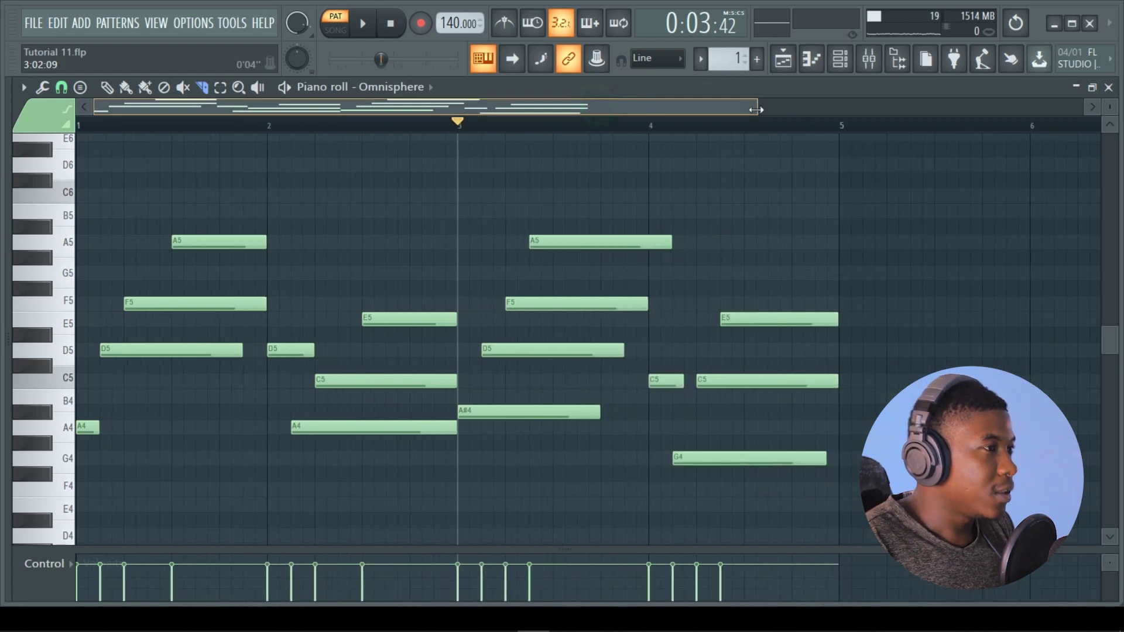
scroll(723, 289, "down", 3)
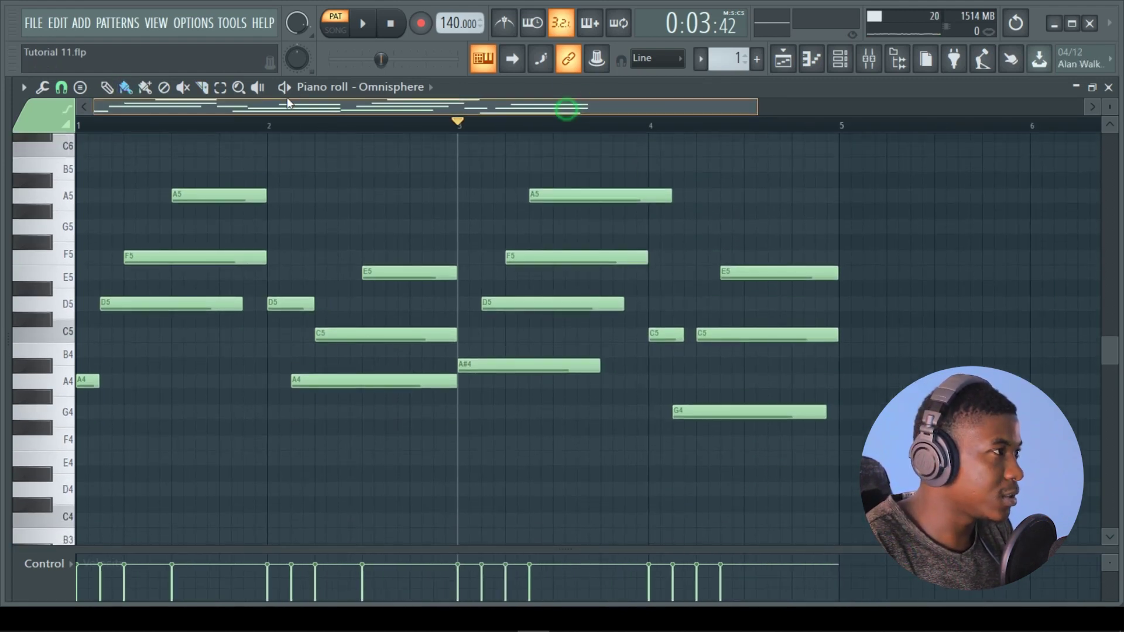
key("space")
key("space")
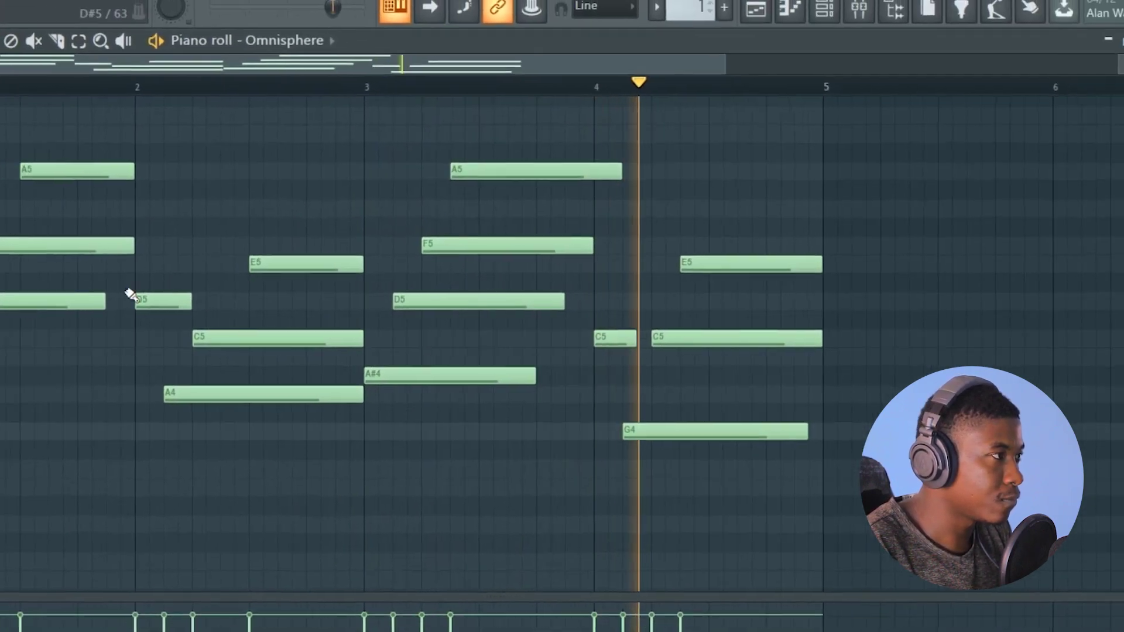
key("space")
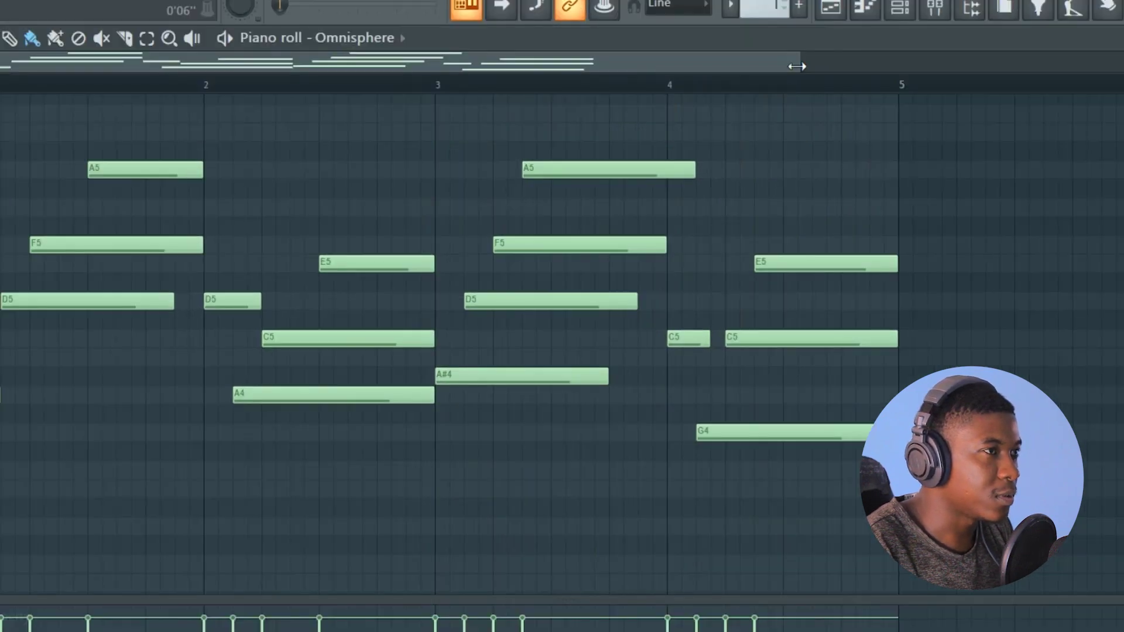
Step: Shorten the A5 note in bar 1 and the E5 note in bar 2 so each ends just before the next bar
left_click_drag(756, 107, 525, 107)
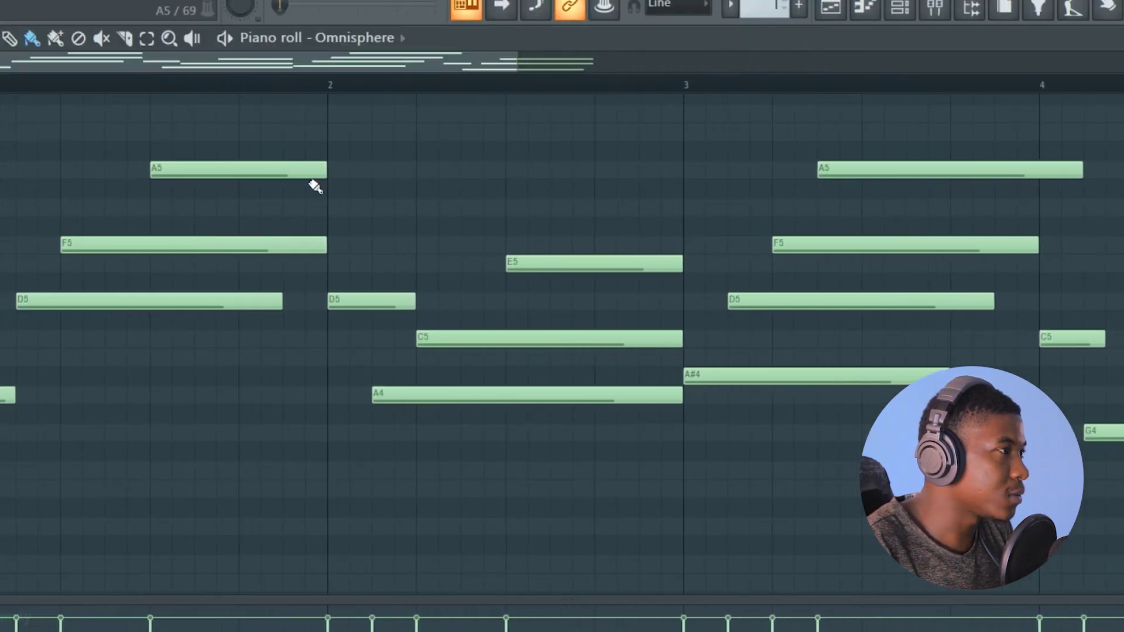
key("space")
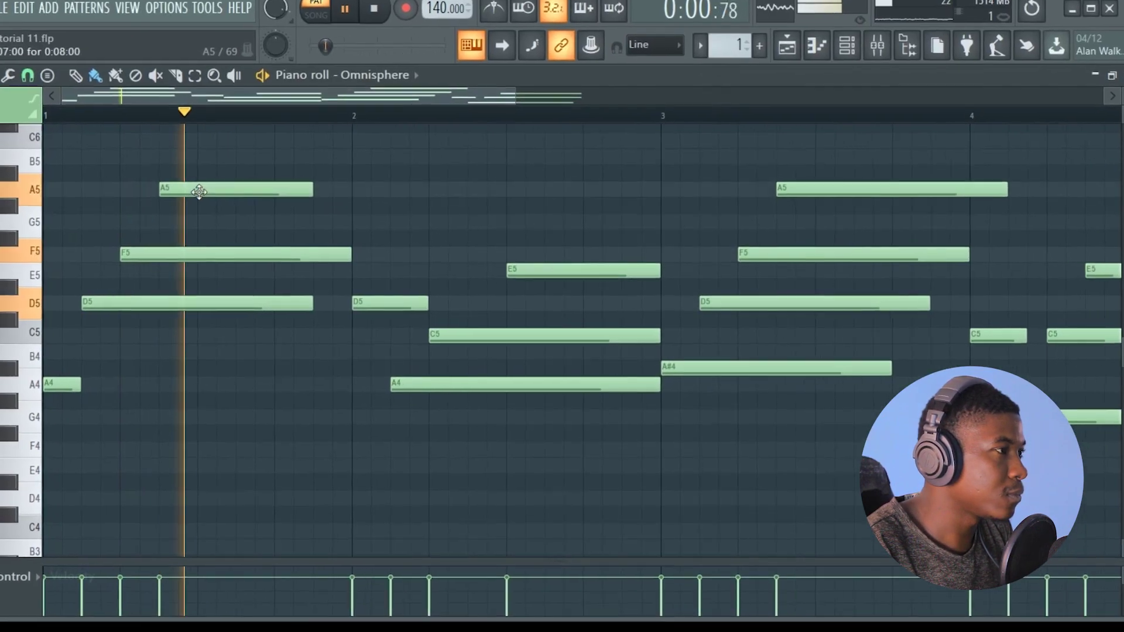
left_click_drag(526, 270, 484, 271)
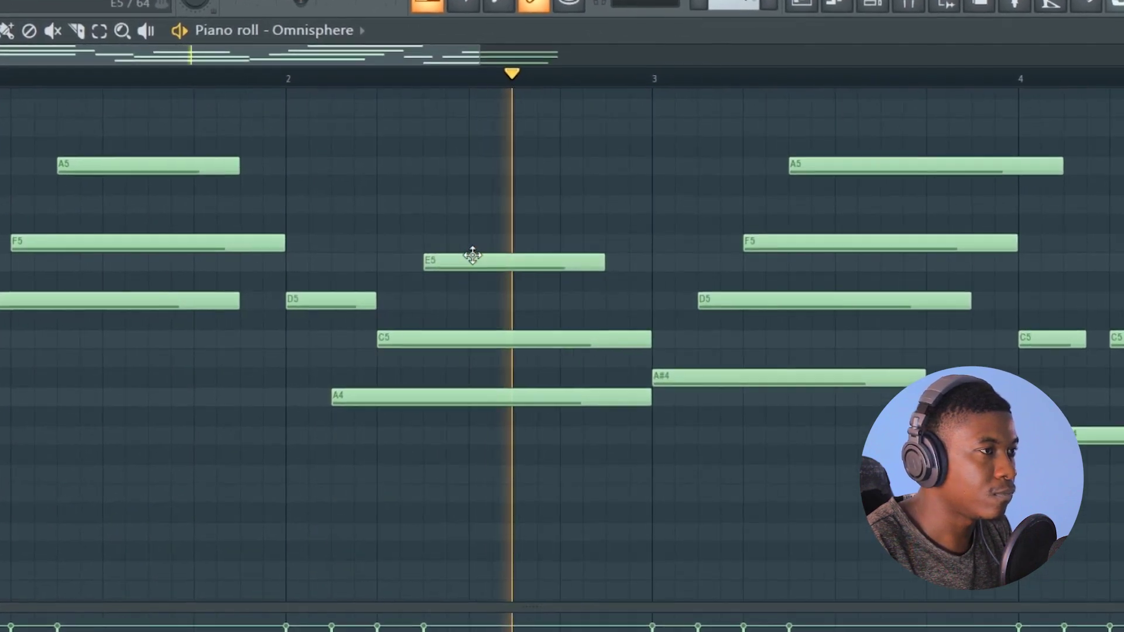
Step: Add long bass notes under the melody: D4 in bar 1, A3 in bar 2, A#3 in bar 3 and C4 at the start of bar 4
scroll(212, 240, "down", 3)
key("space")
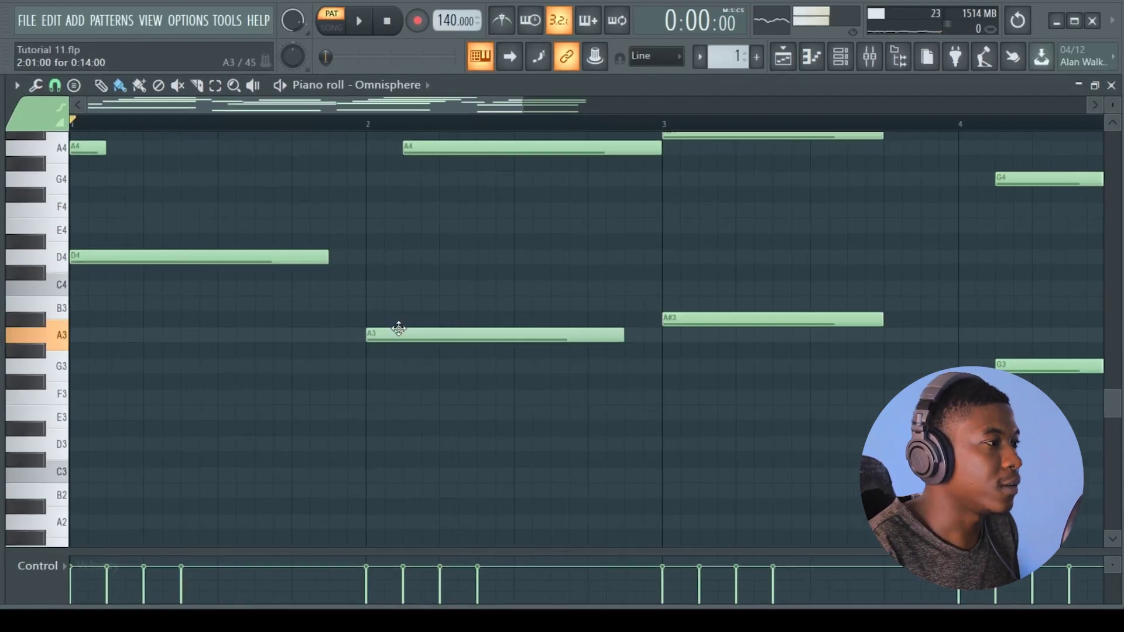
key("space")
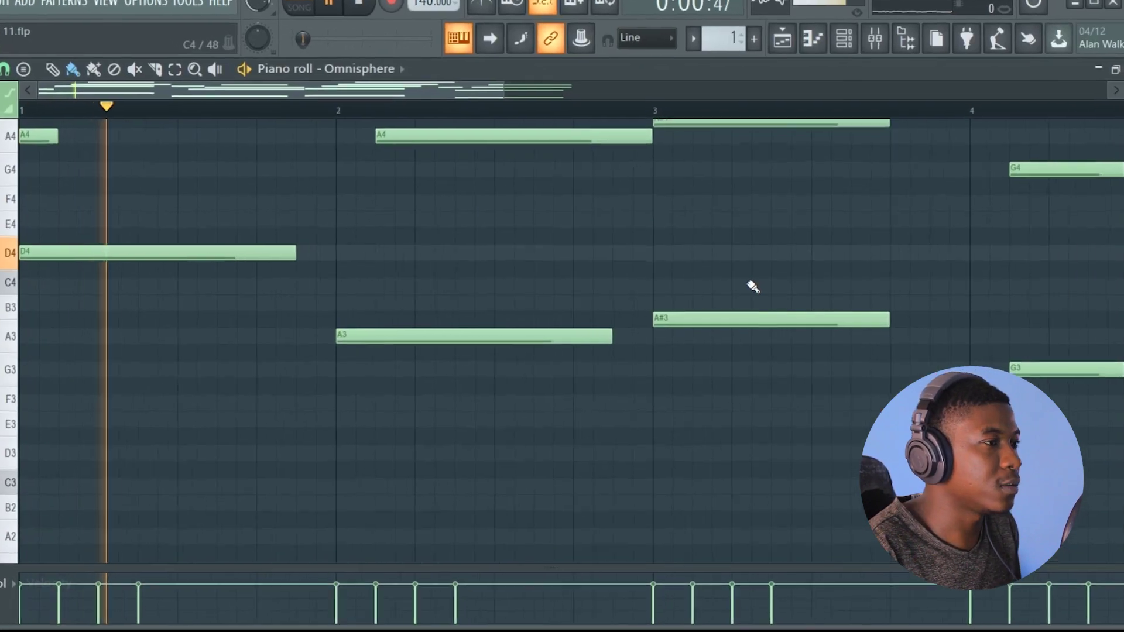
left_click_drag(414, 83, 485, 95)
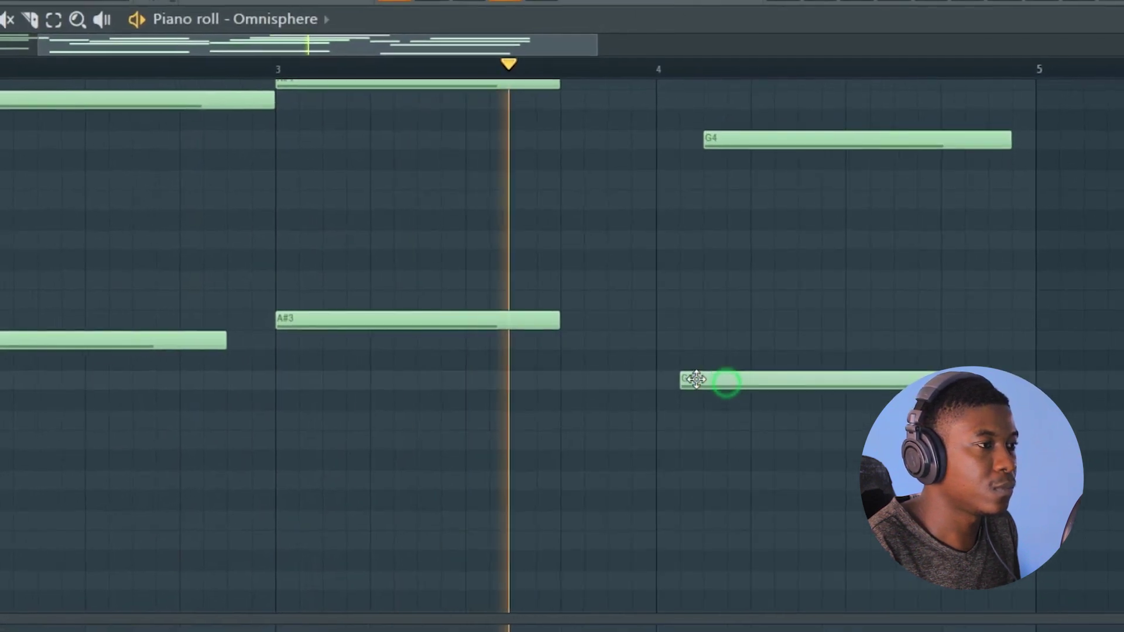
left_click_drag(689, 375, 683, 284)
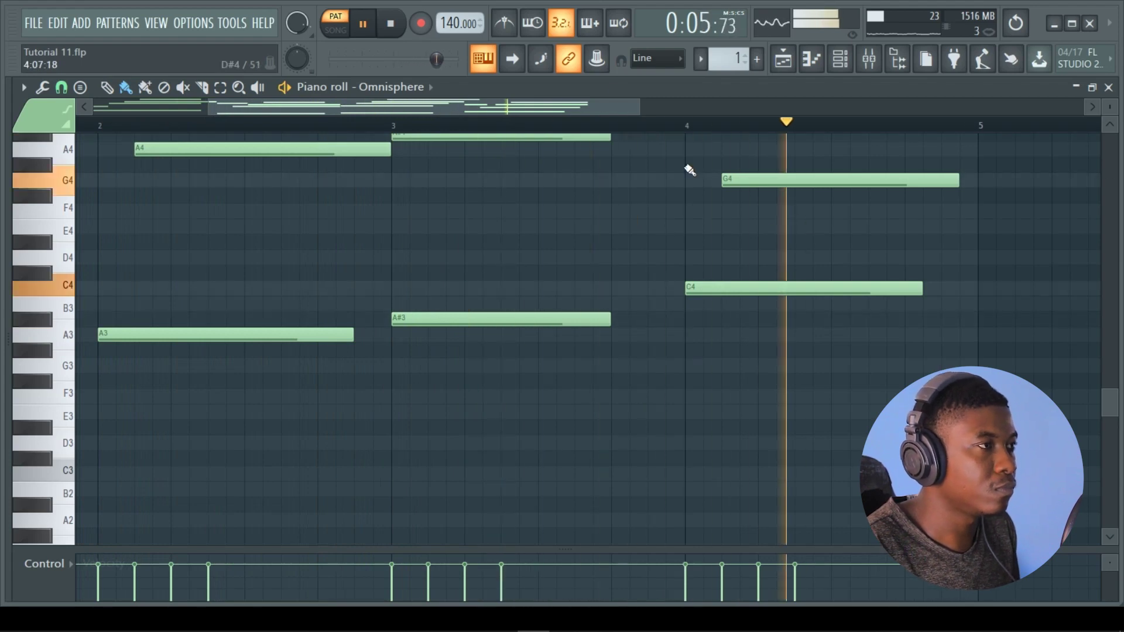
Step: Cut the lowest band and lower the highest band in the Fruity parametric EQ 2 on Insert 1
left_click(847, 65)
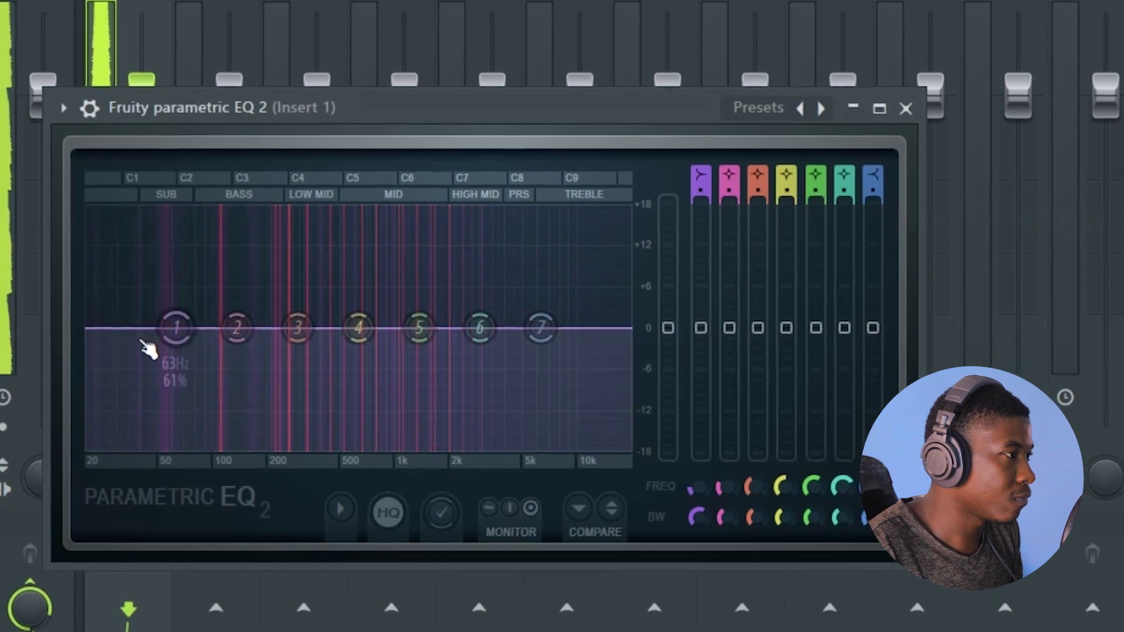
left_click_drag(170, 335, 215, 452)
left_click_drag(579, 336, 557, 375)
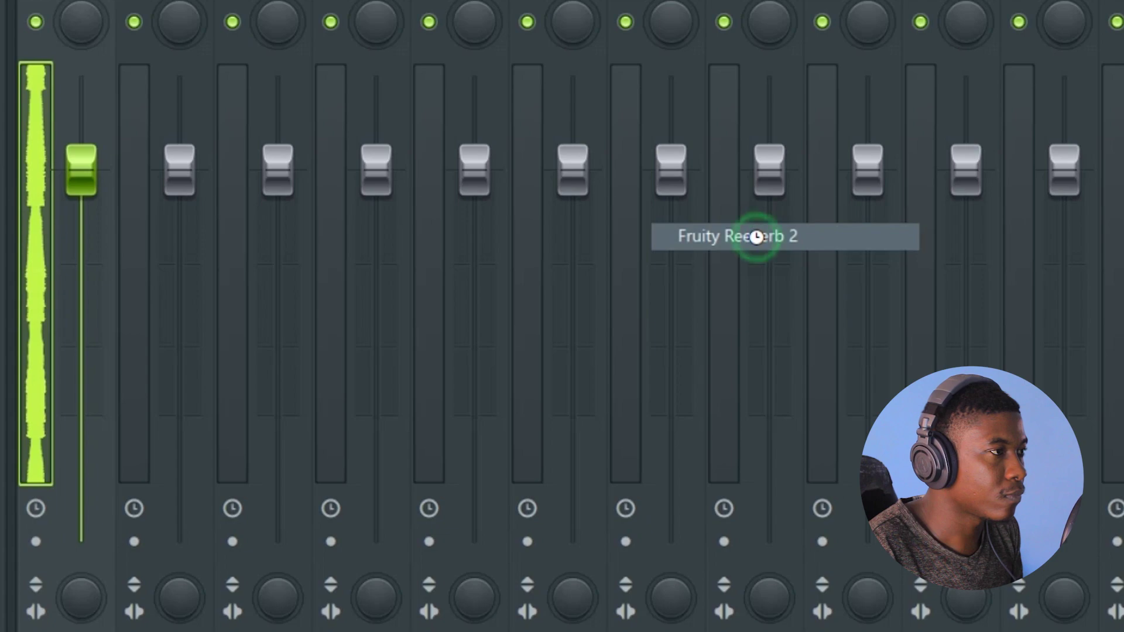
Step: Add Fruity Reeverb 2 and RC-20 Retro Color to Insert 1, and choose the Vinyl 3 preset in RC-20
left_click(757, 237)
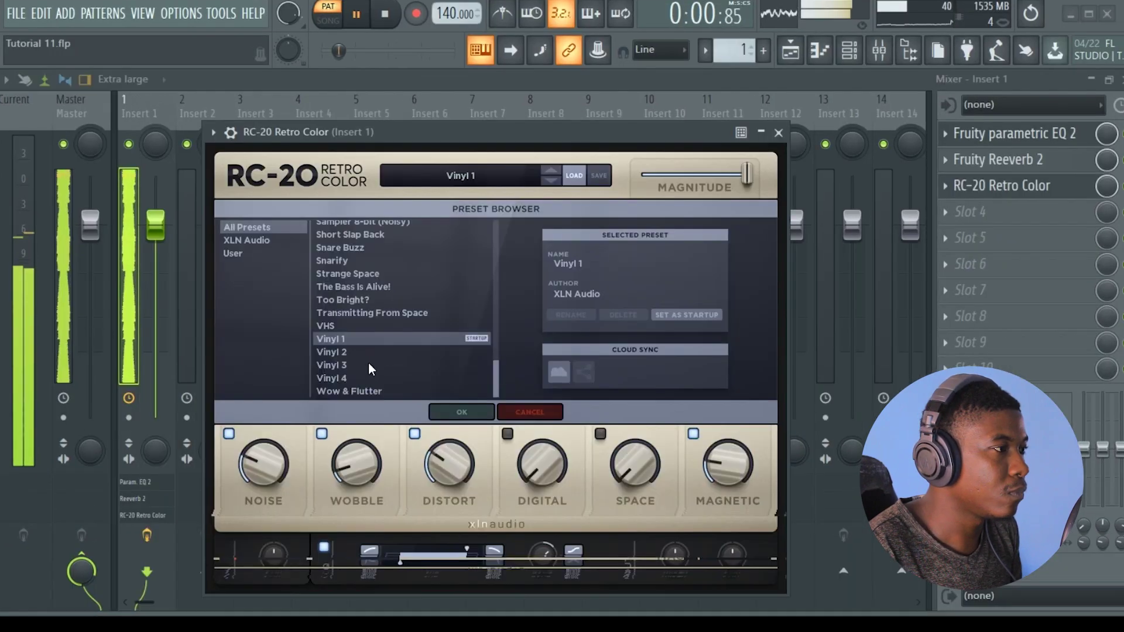
left_click(339, 367)
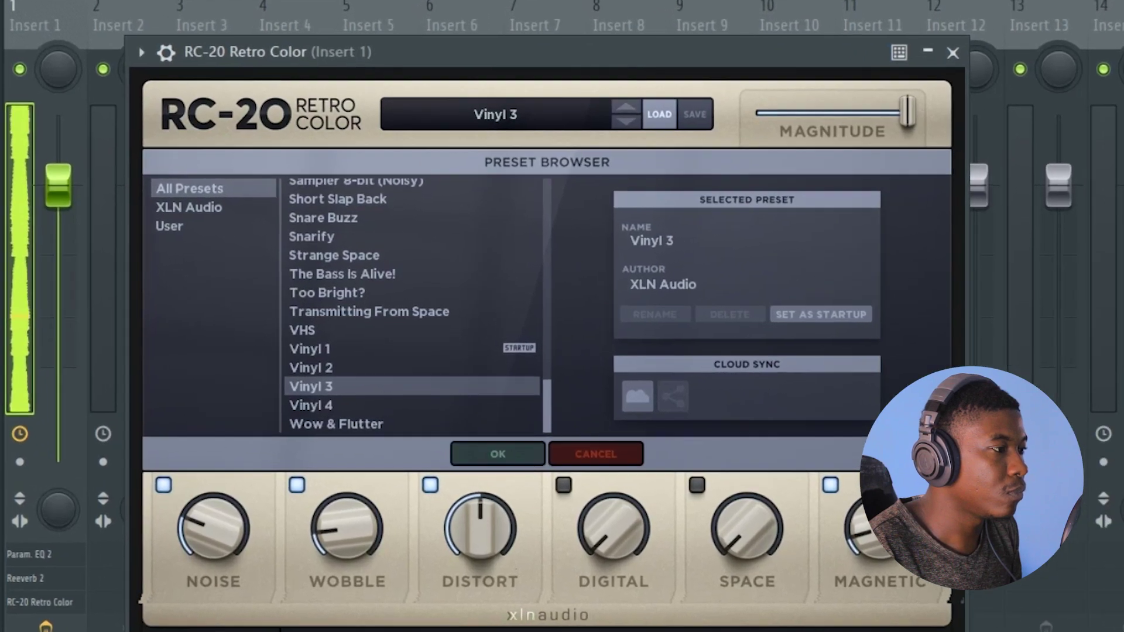
left_click_drag(509, 626, 495, 627)
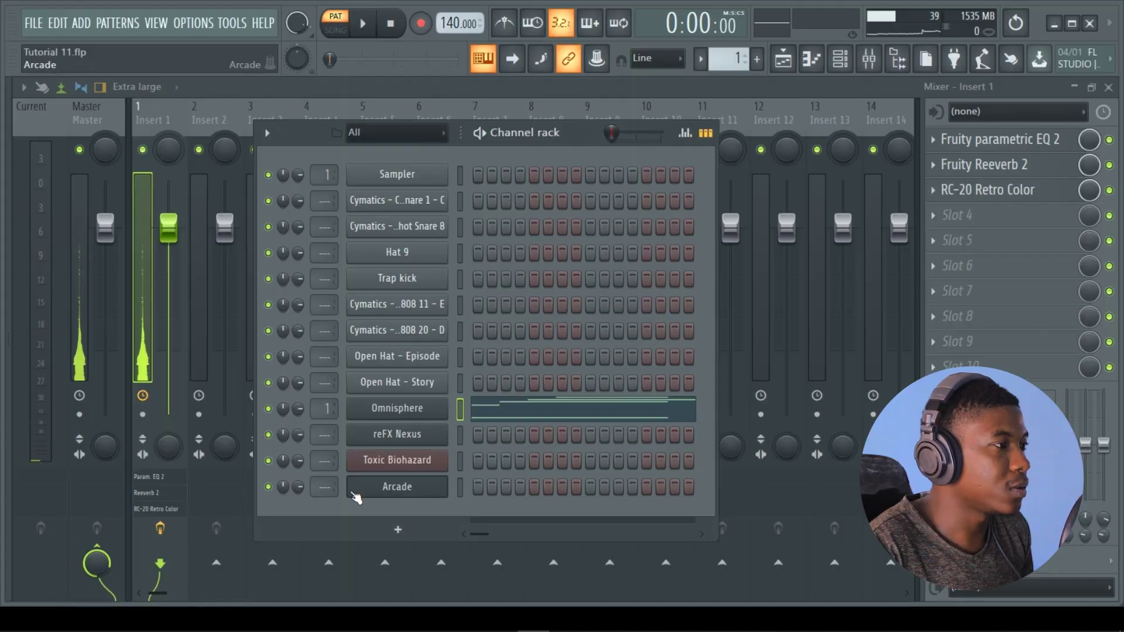
Step: Write one-bar chords for reFX Nexus in bars 1 to 4: D4-F4-A4, A3-C4-E4, A#3-D4-F4 and C4-E4-G4
right_click(447, 434)
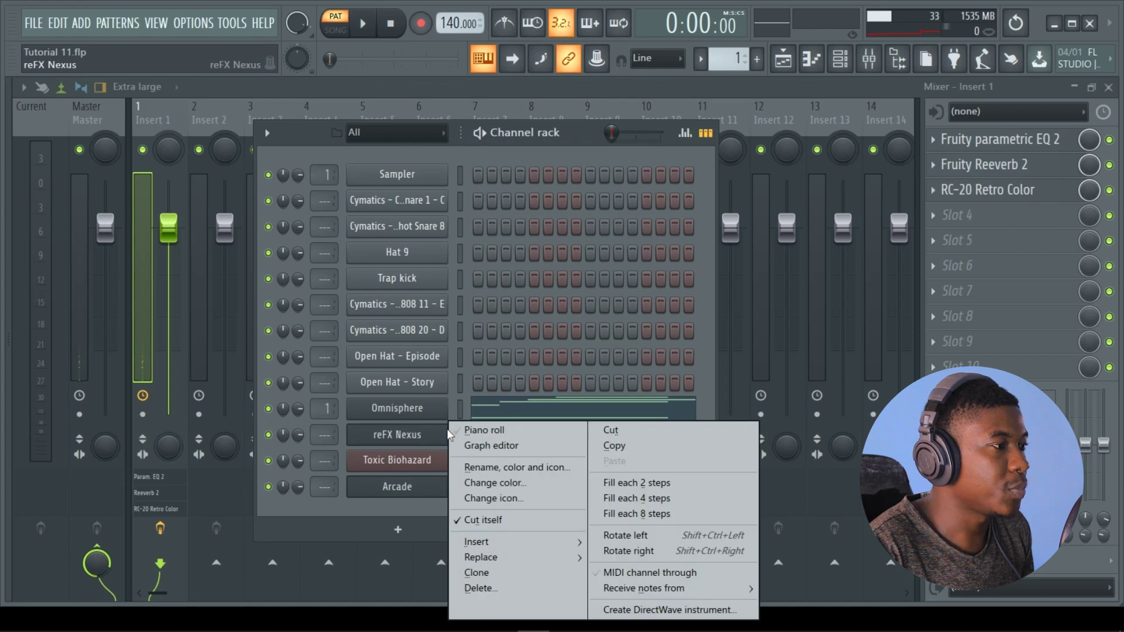
left_click(484, 430)
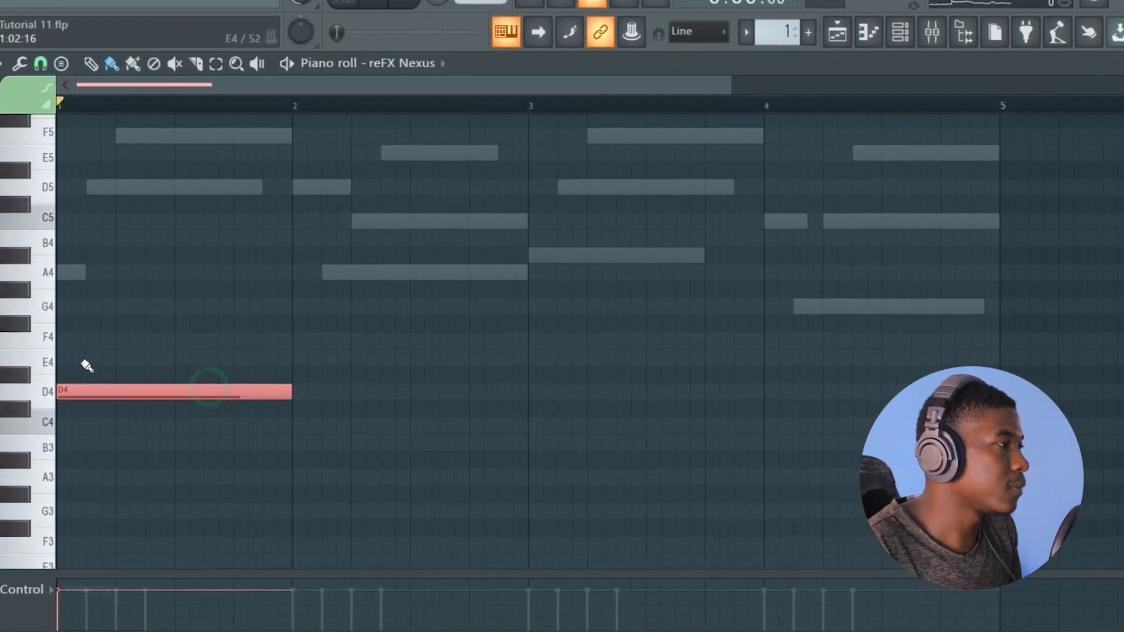
left_click_drag(112, 357, 90, 261)
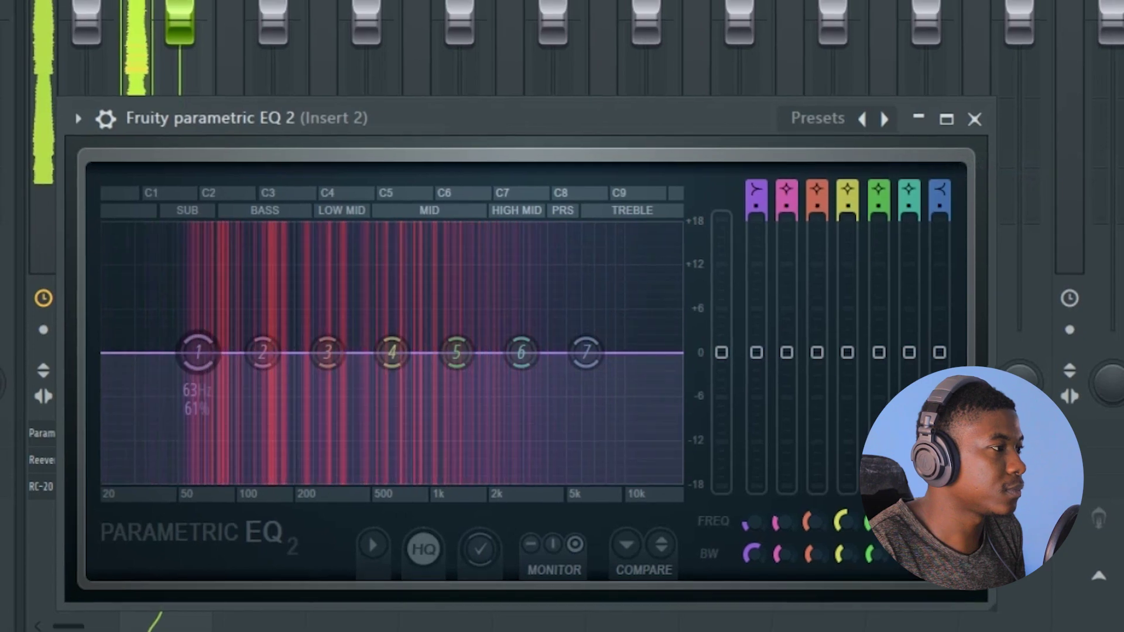
Step: Cut the lowest band in Insert 2's Fruity parametric EQ 2 and lower the Insert 2 fader to -10.0 dB
left_click_drag(197, 352, 239, 448)
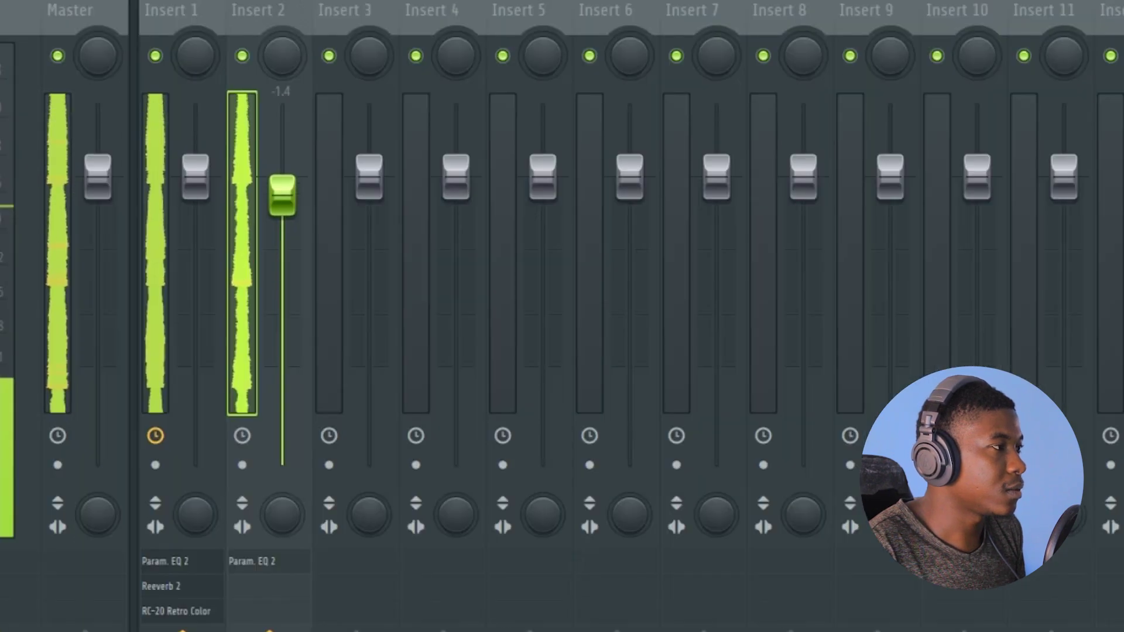
left_click_drag(282, 227, 291, 258)
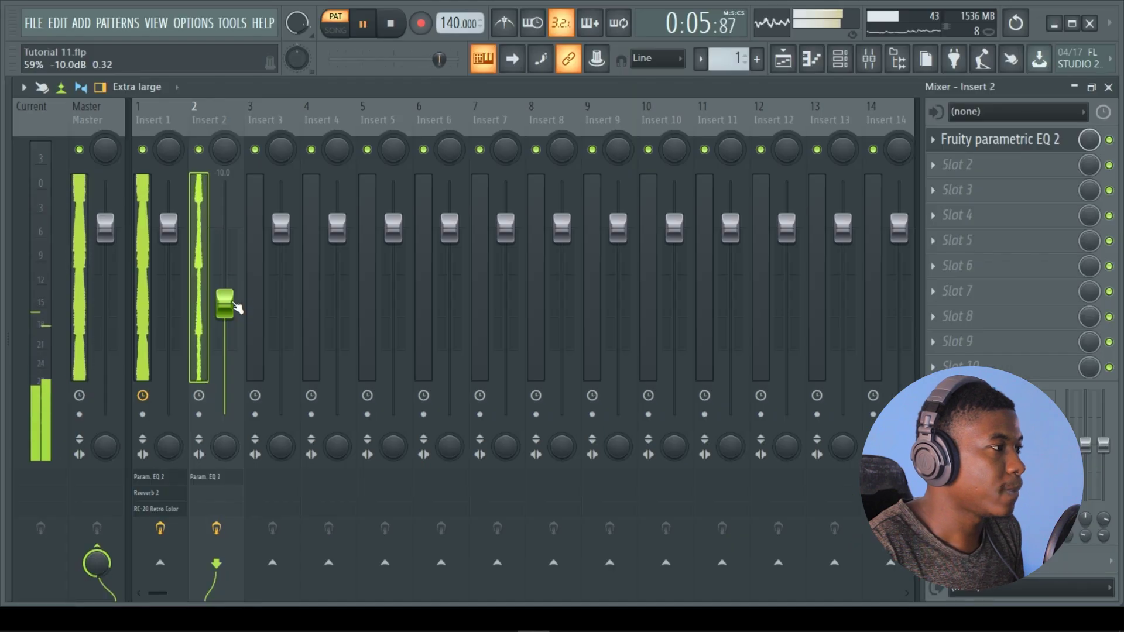
Step: Load the Almost lead preset from the Basses bank in Toxic Biohazard and route the channel to mixer Insert 3
left_click(844, 60)
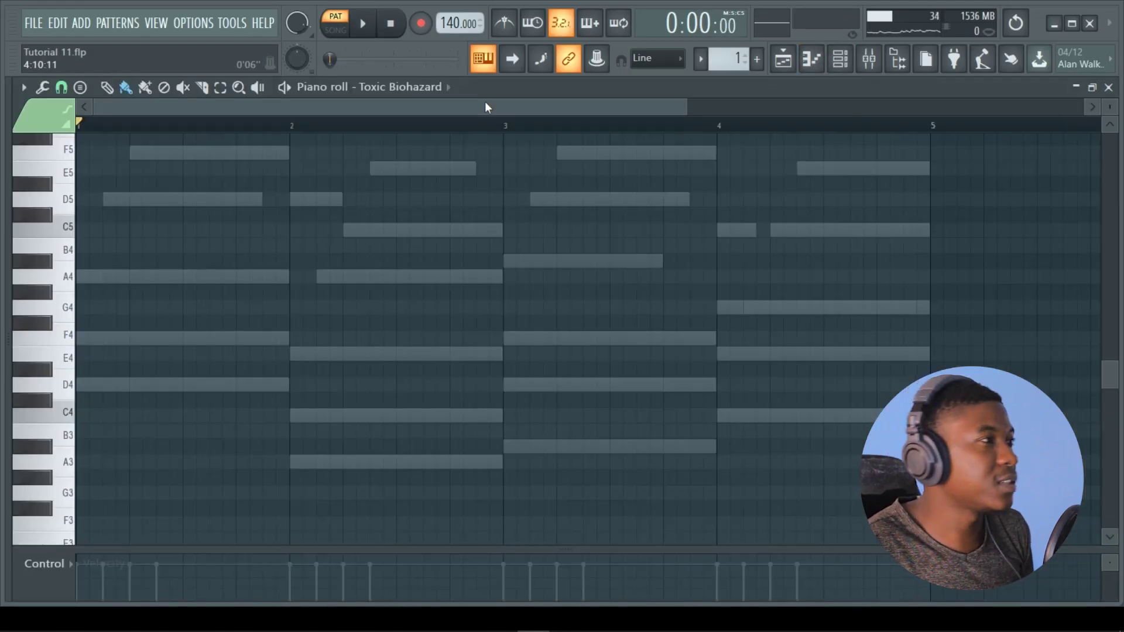
key("F6")
left_click(432, 458)
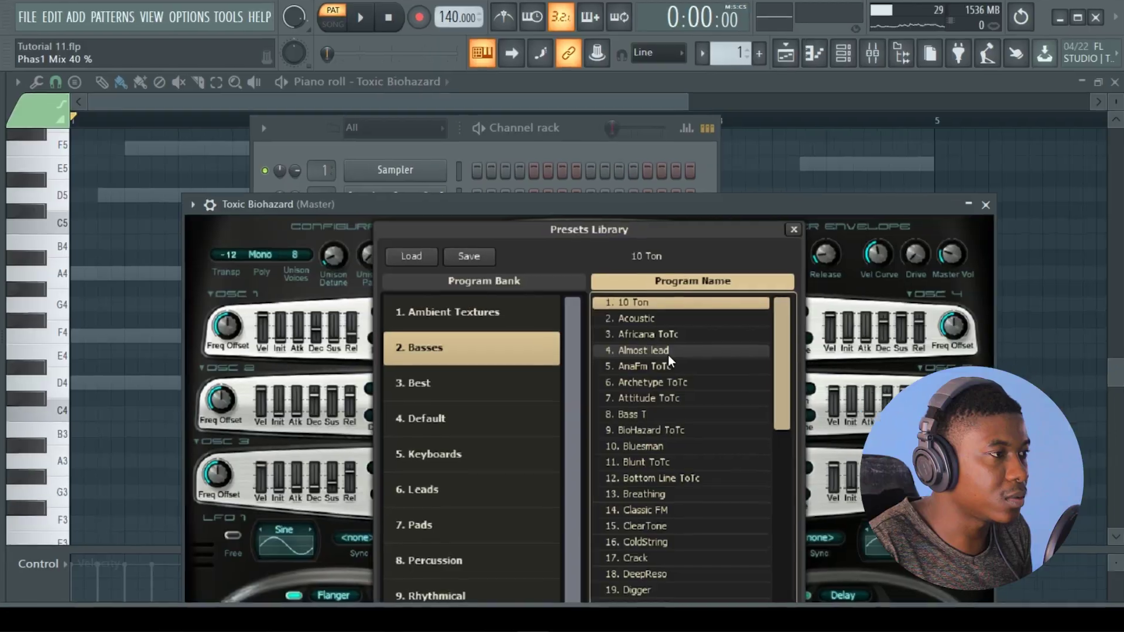
double_click(667, 358)
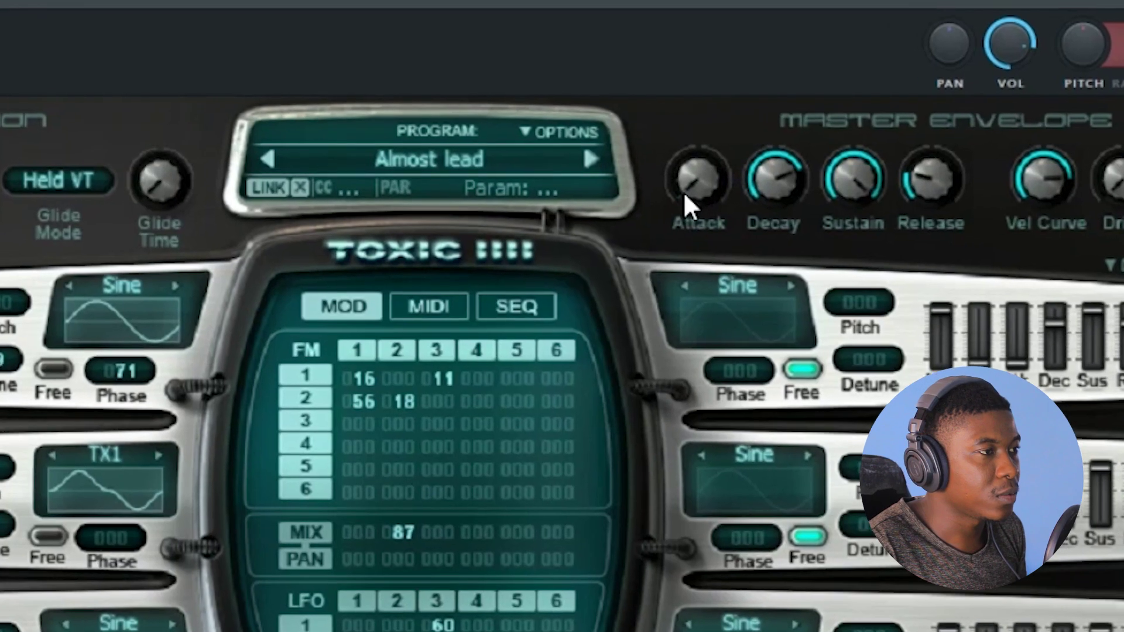
mouse_move(714, 297)
left_mouse_down()
mouse_move(714, 281)
mouse_move(709, 300)
left_mouse_up()
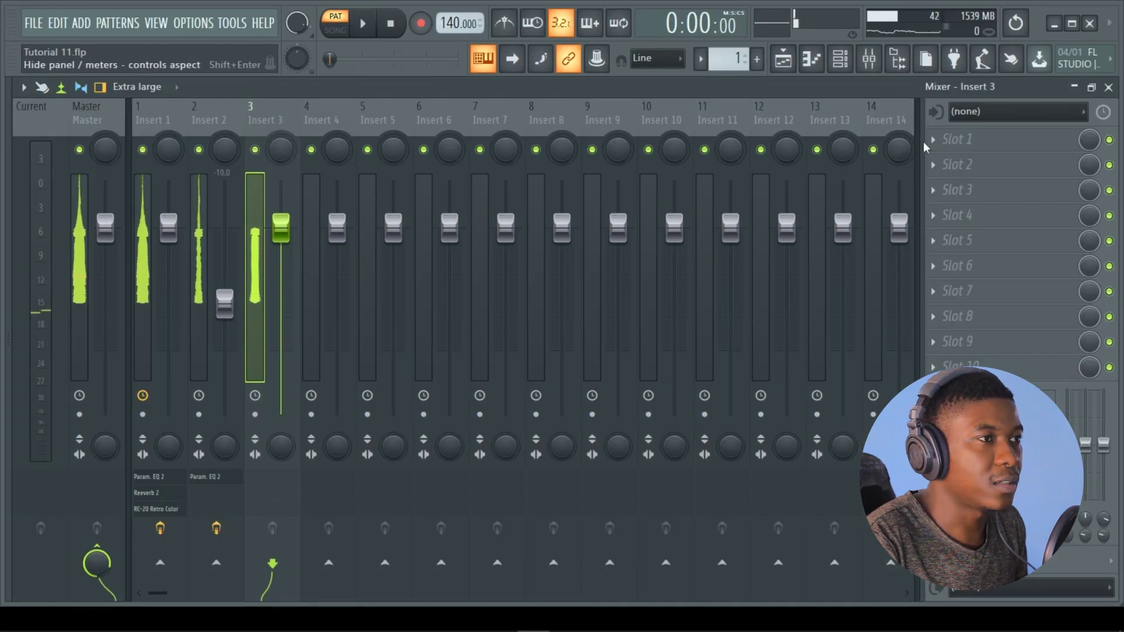
Step: Add Fruity parametric EQ 2 to Insert 3 with the 20Hz + 18kHz cut preset and pull the band 7 low pass down to 262 Hz
left_click(935, 141)
left_click(732, 314)
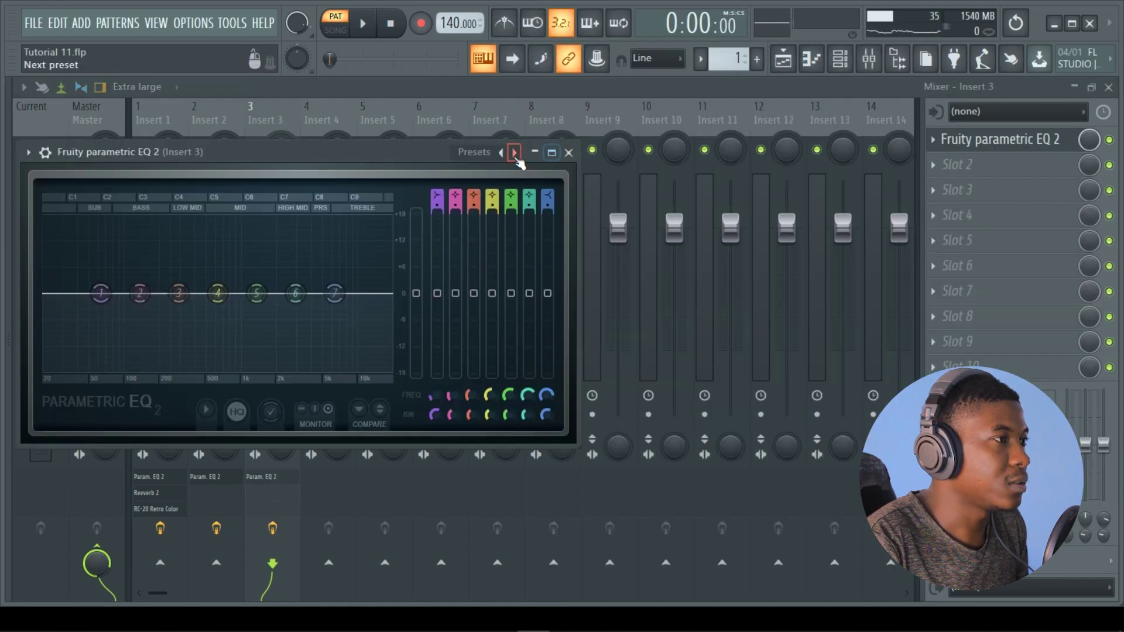
left_click_drag(393, 302, 175, 293)
key("space")
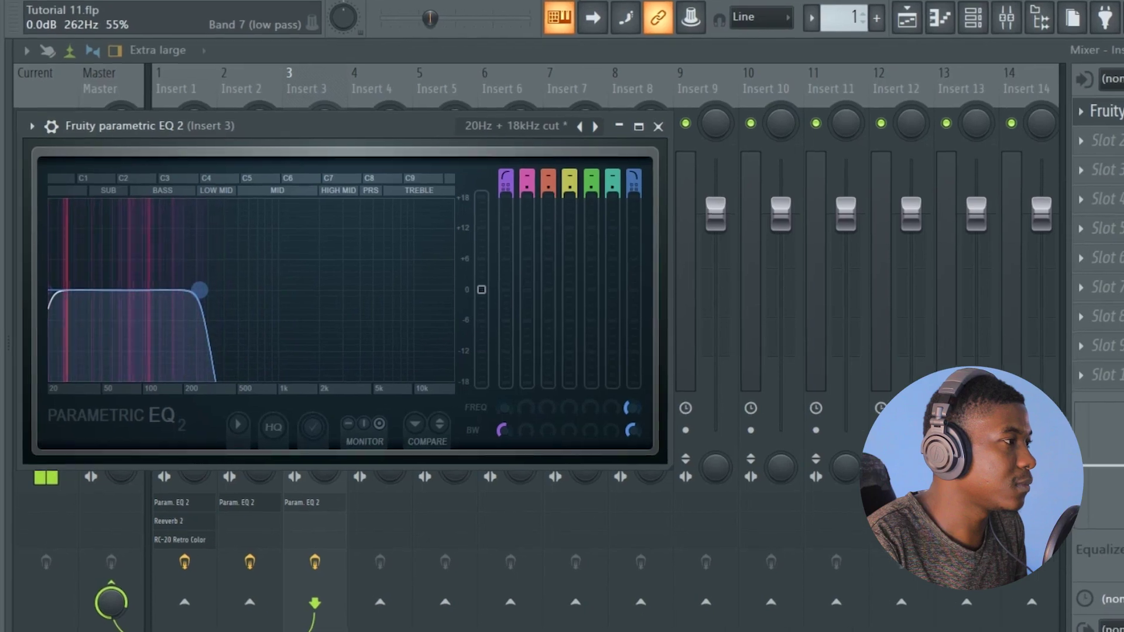
left_click(695, 115)
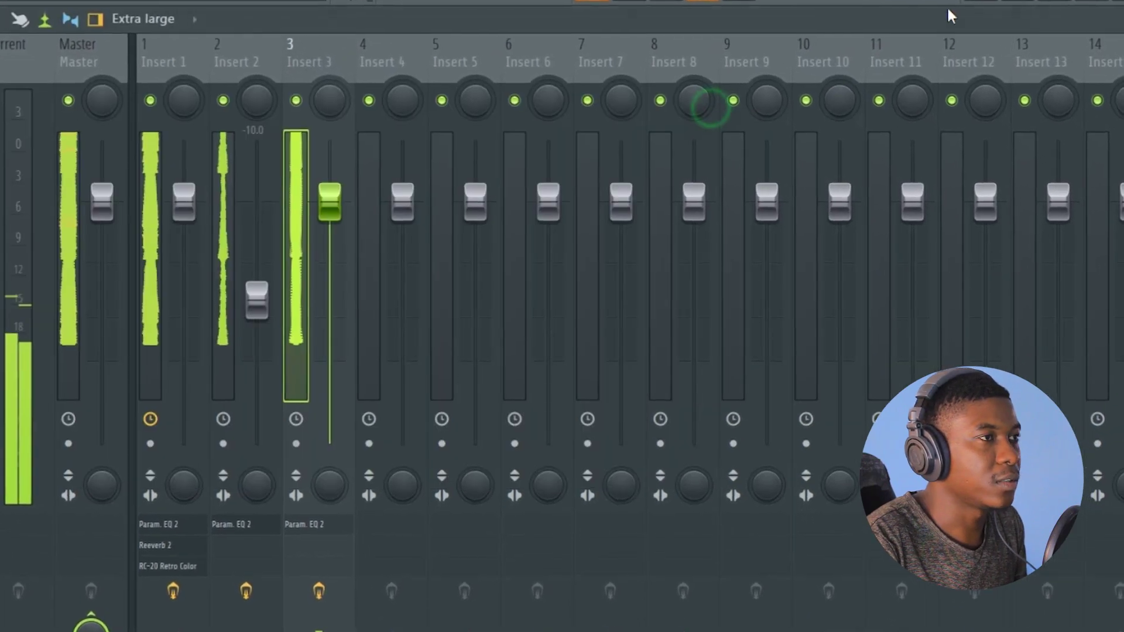
Step: Examine the cut group options in the Toxic Biohazard channel's miscellaneous settings
key("F6")
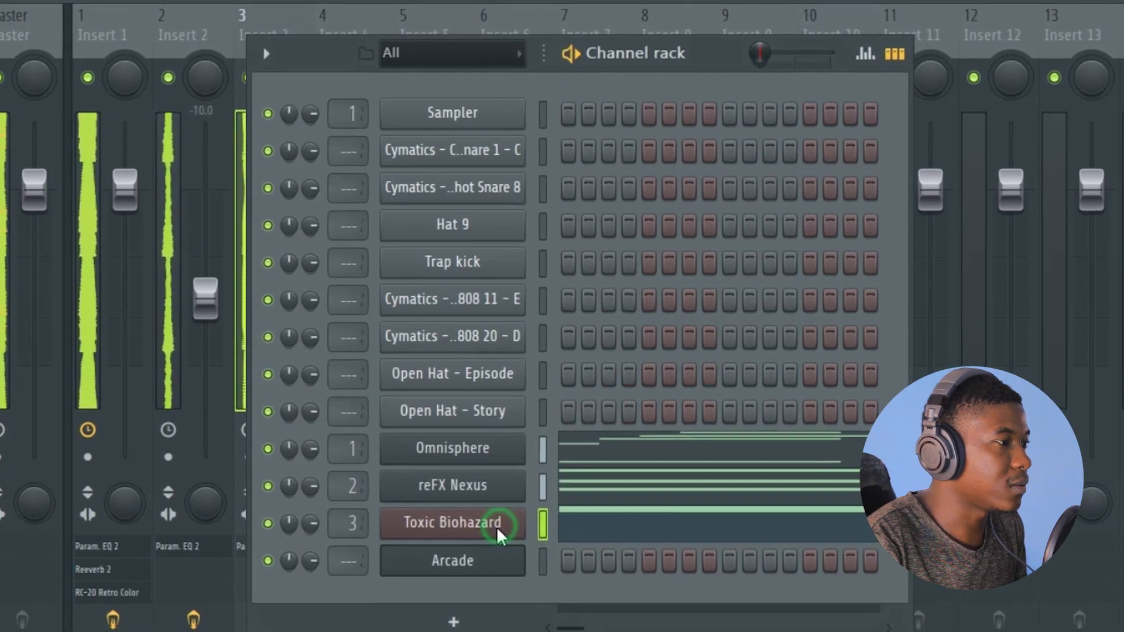
left_click(510, 514)
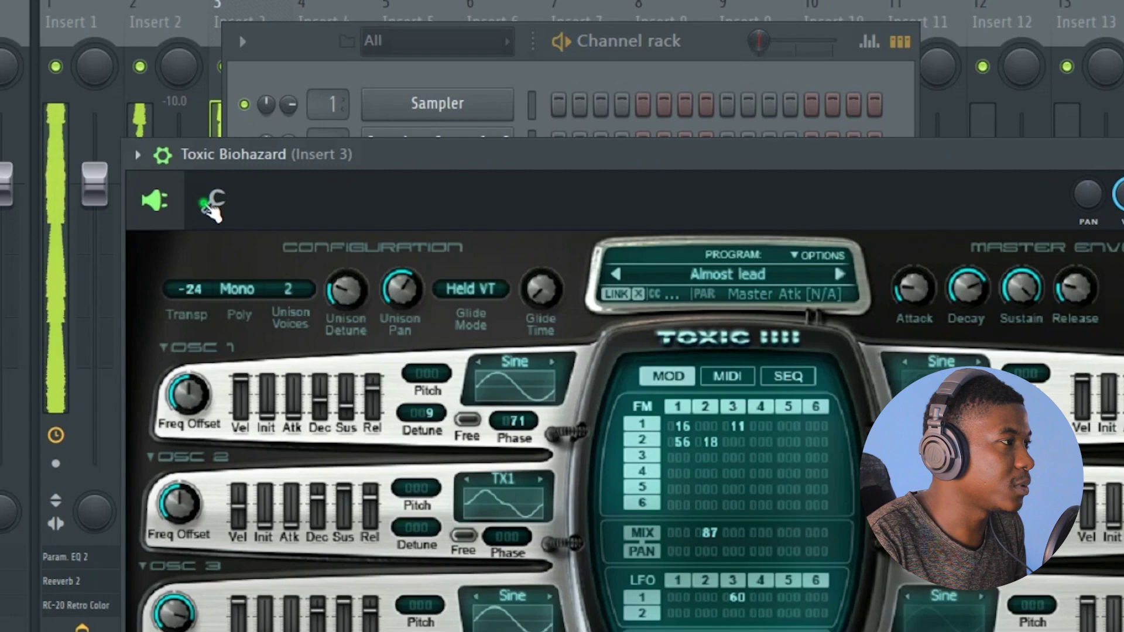
left_click(212, 205)
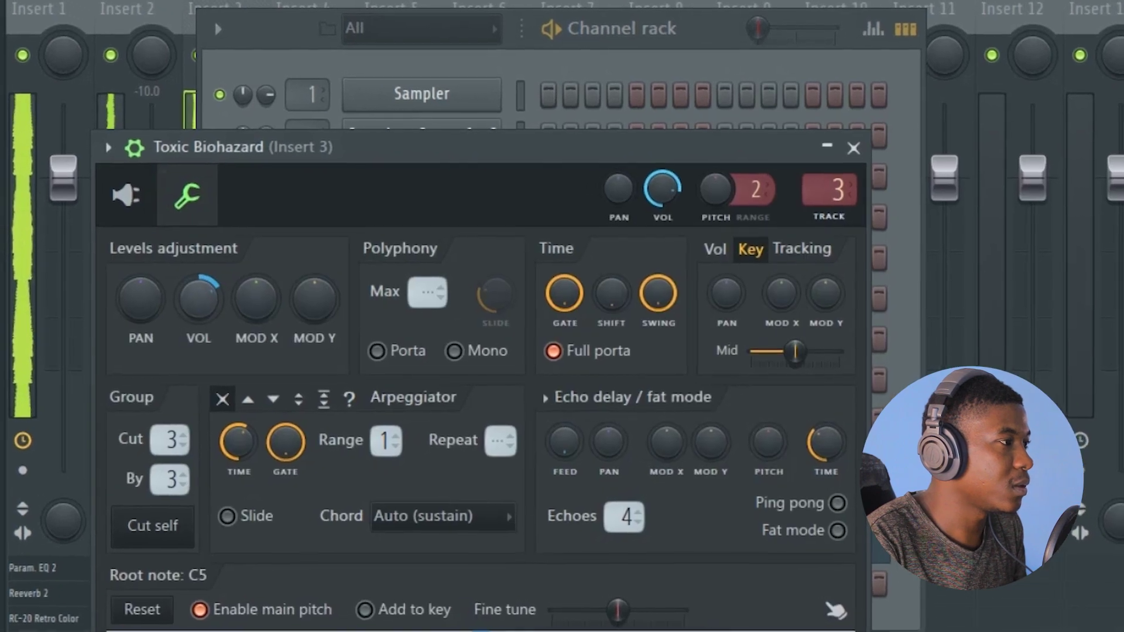
key("Escape")
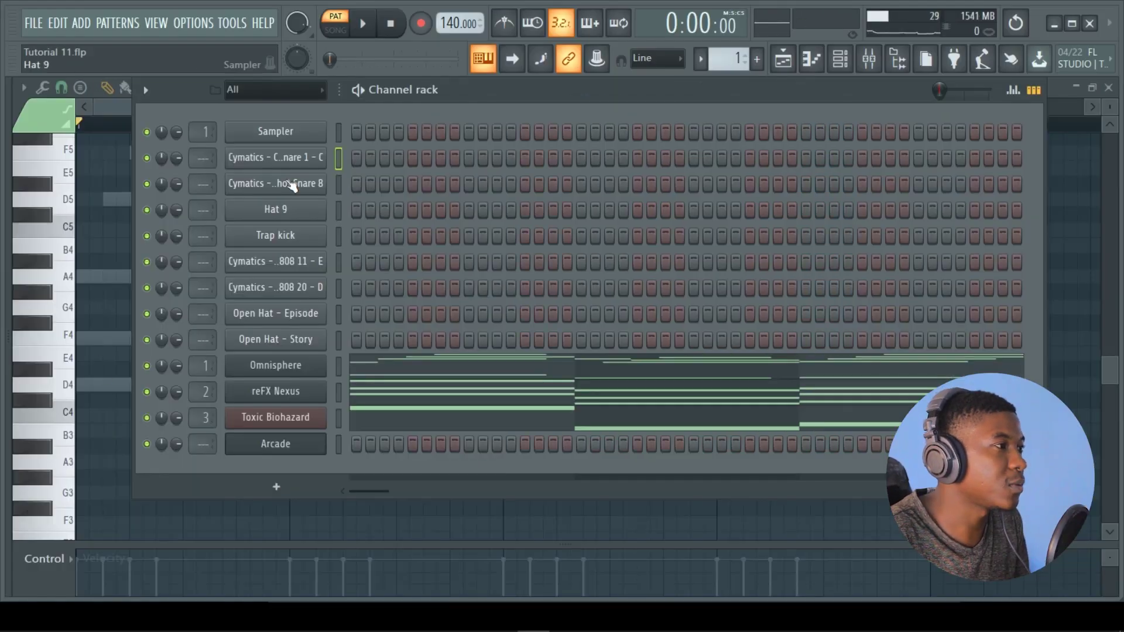
Step: Place Cobra Snare 1 on step 9 of every bar and fill the Hat 9 channel on every second step
key("space")
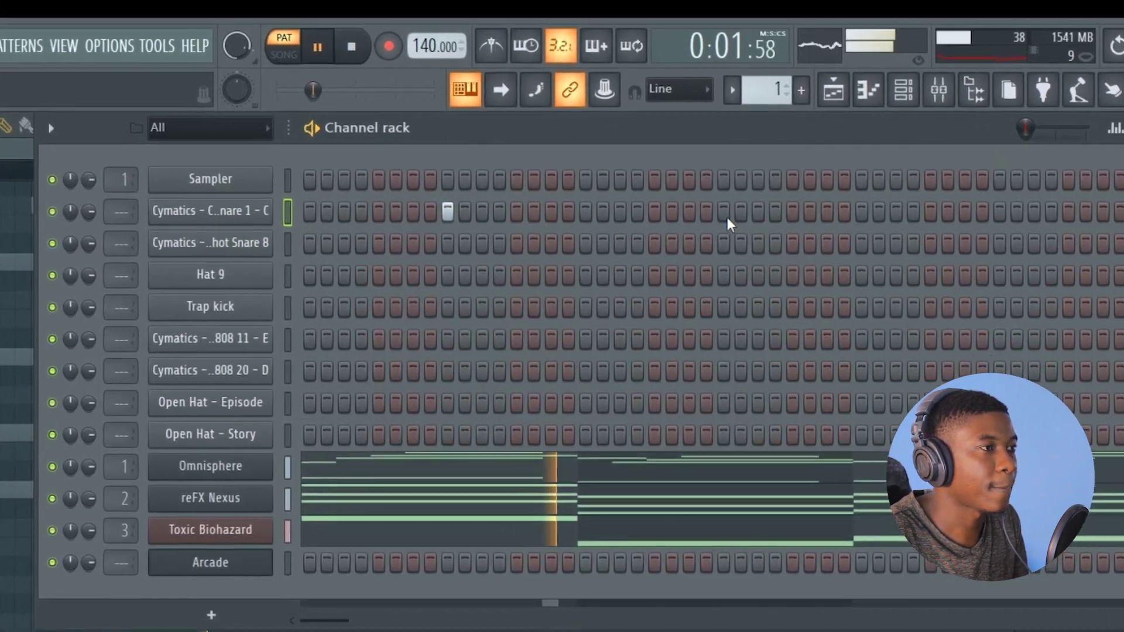
left_click(729, 215)
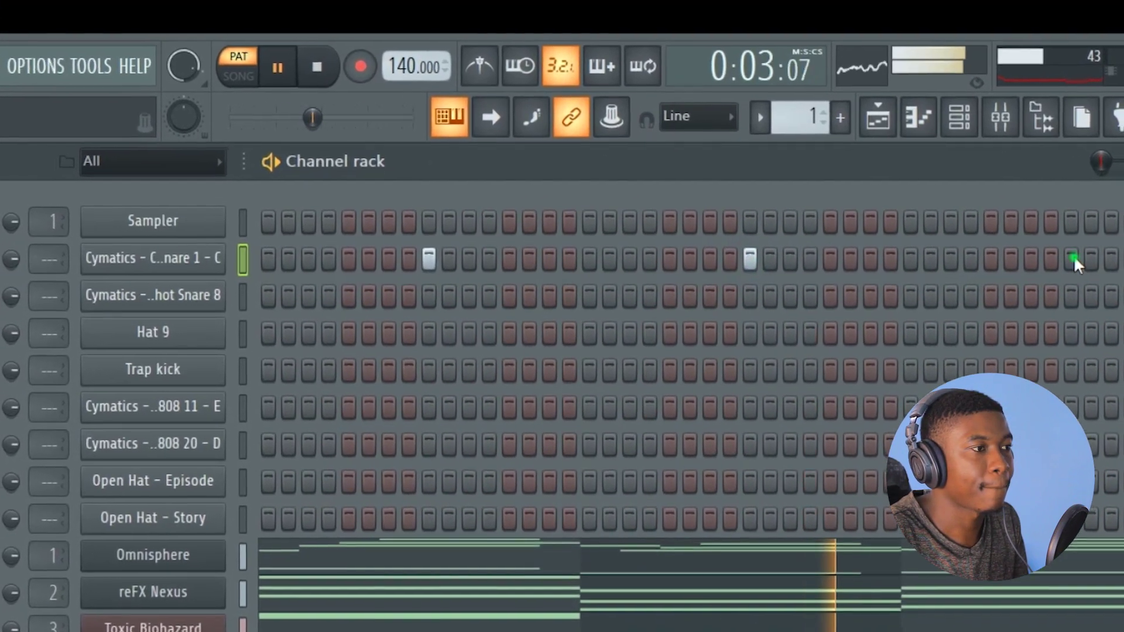
left_click(998, 211)
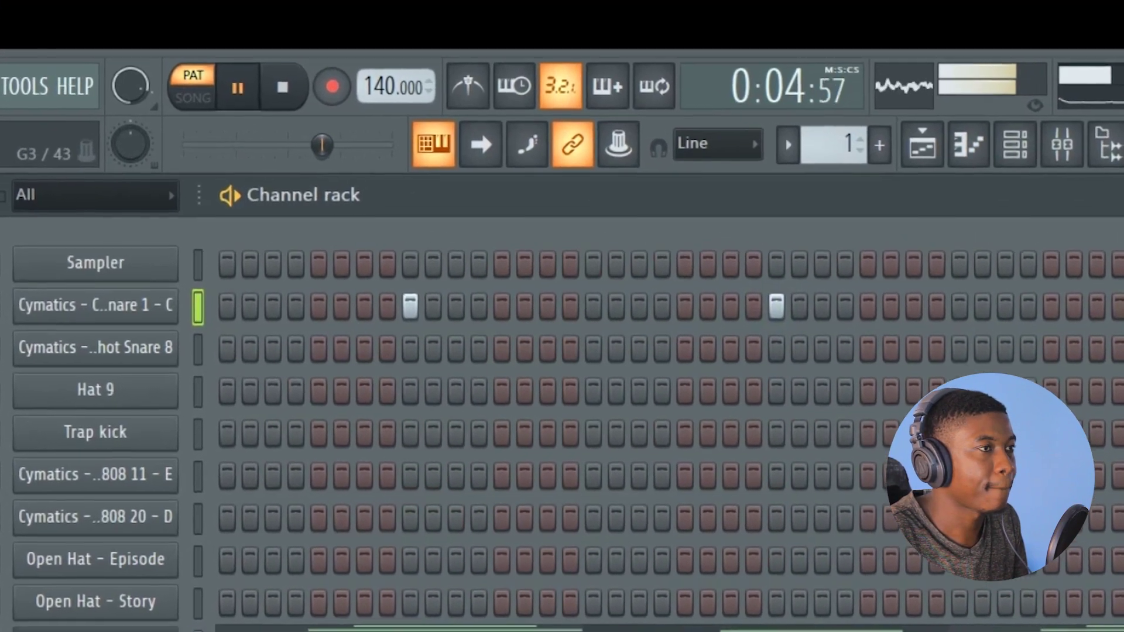
right_click(133, 352)
left_click(534, 423)
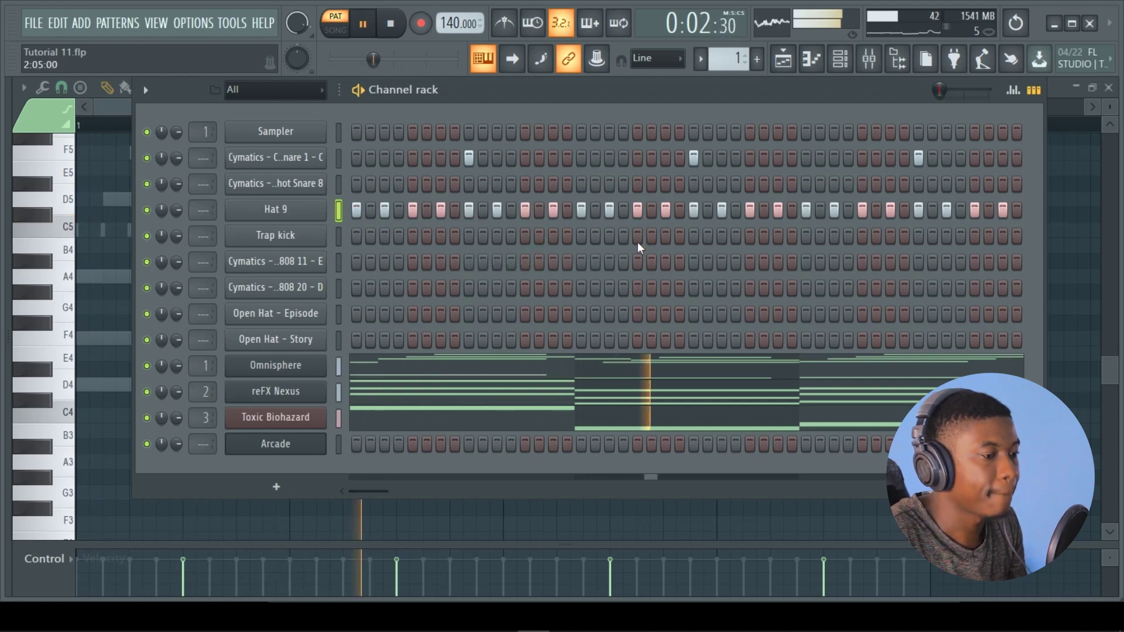
Step: Add Cymatics Snare 8 hits on step 3 of bar 2 and step 15 of bar 3
left_click(539, 185)
left_click(553, 185)
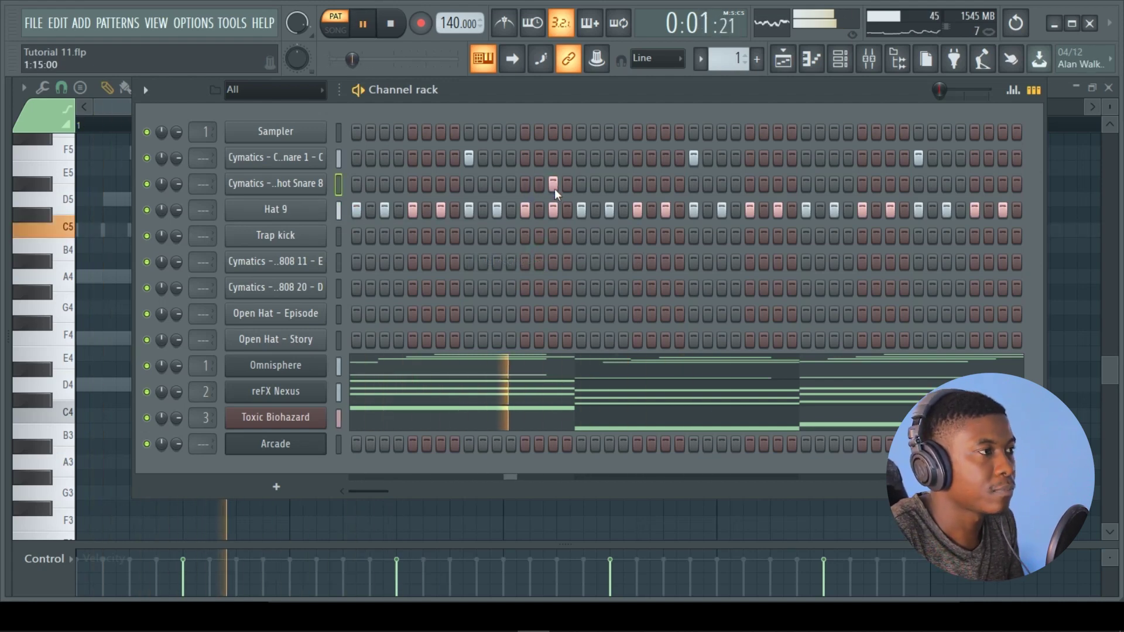
left_click(889, 184)
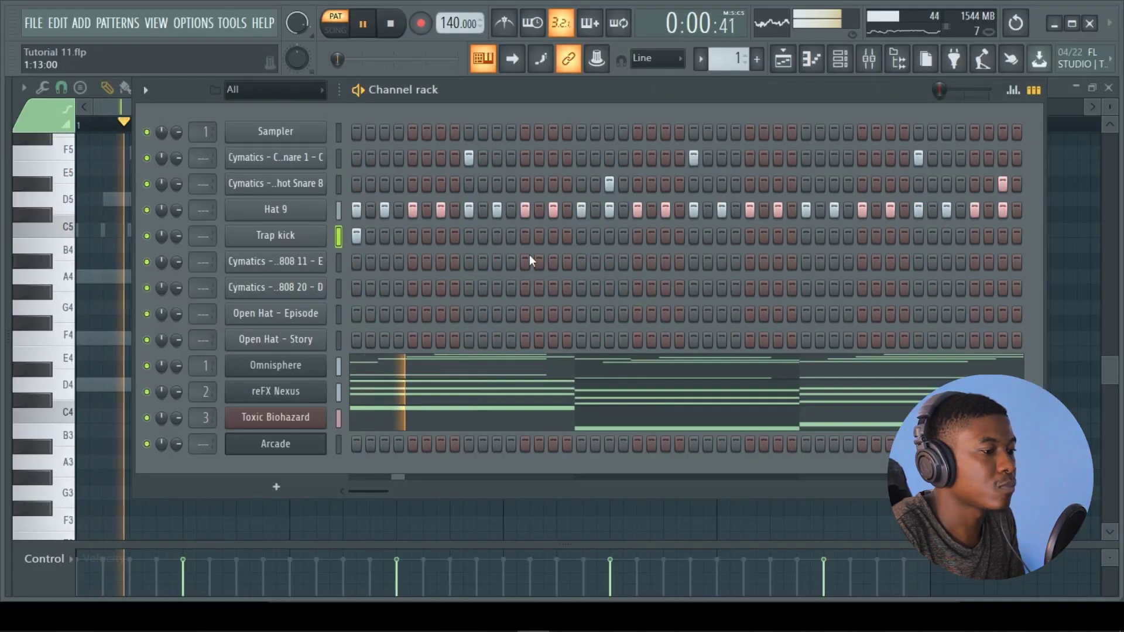
Step: Program the Trap kick on step 1 of bar 1, steps 5 and 11 of bar 2, steps 1 and 7 of bar 3, and step 5 of bar 4
left_click(637, 236)
key("space")
left_click(719, 237)
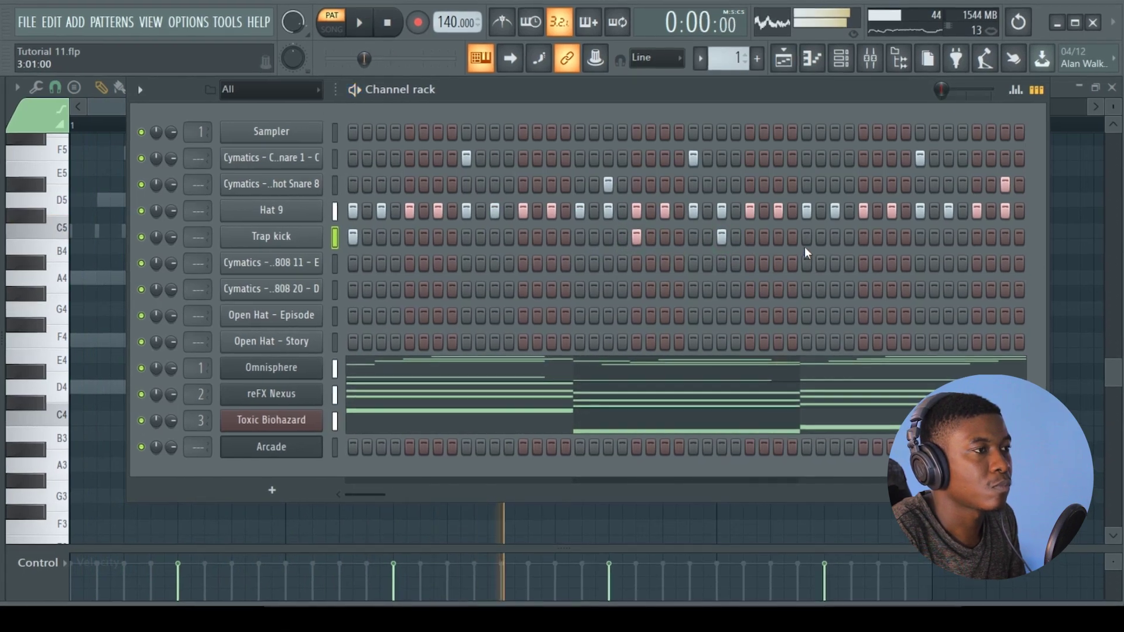
left_click(806, 236)
left_click_drag(367, 501, 888, 381)
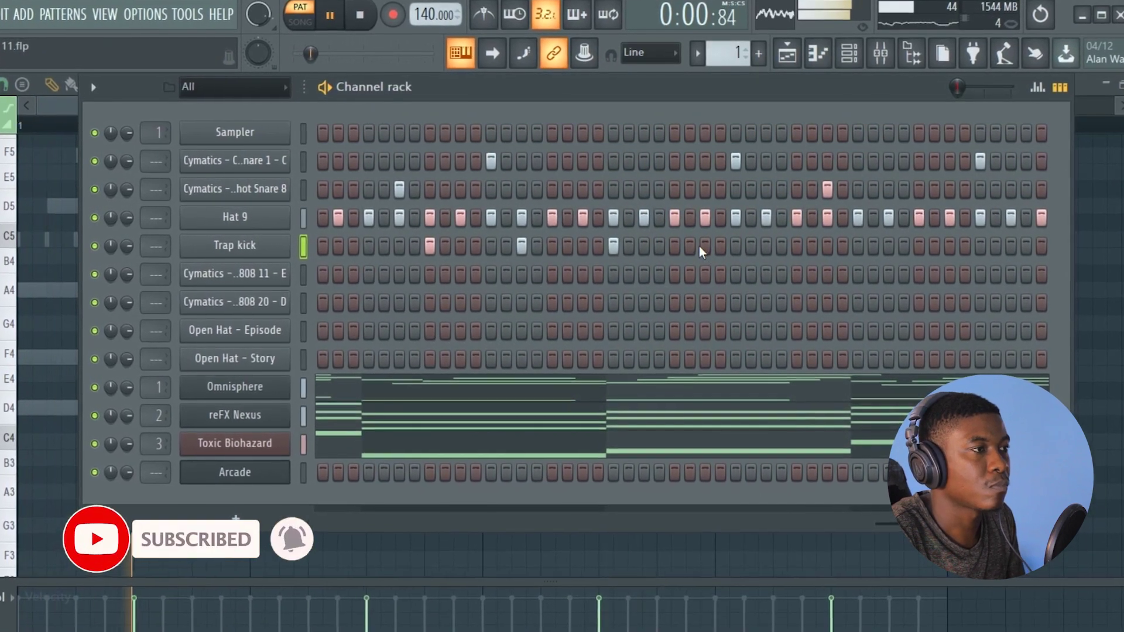
left_click(704, 246)
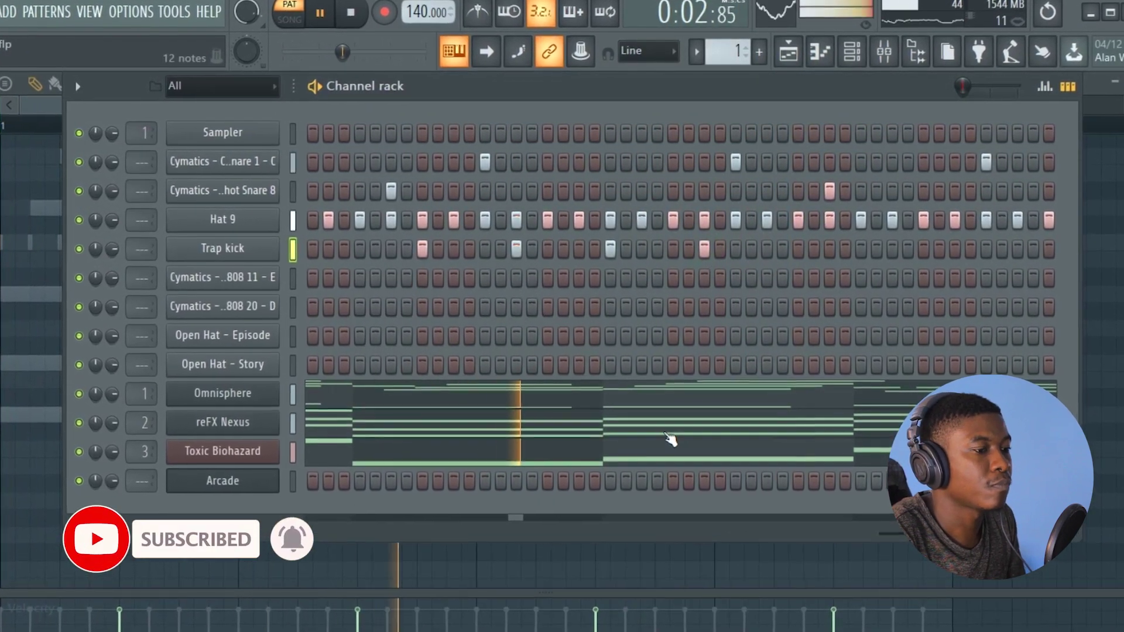
scroll(902, 547, "right", 3)
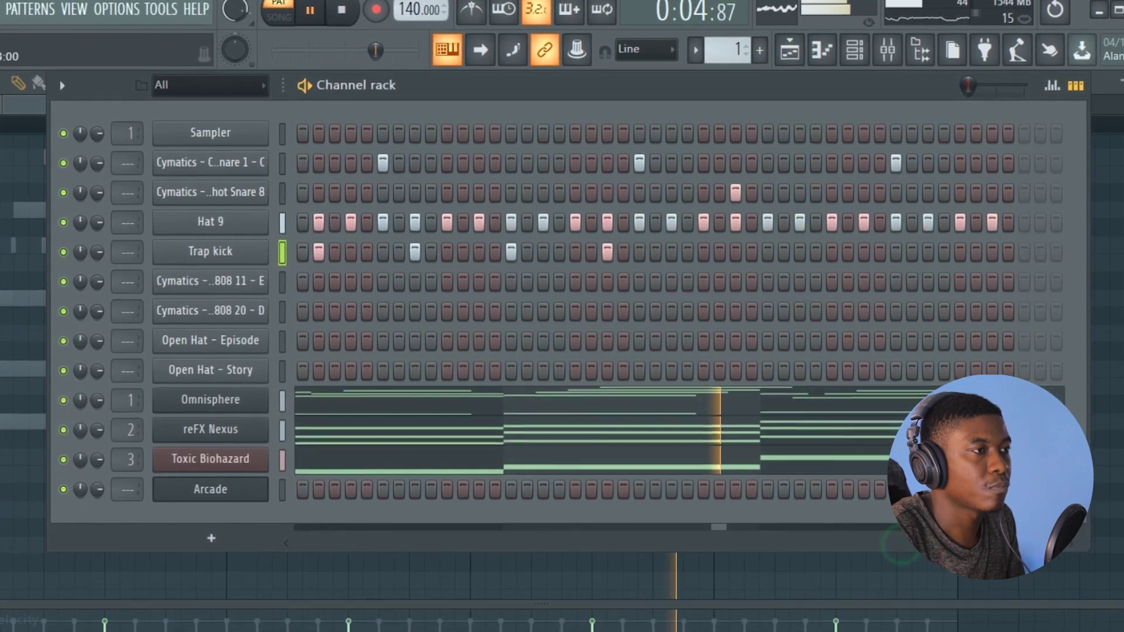
key("space")
key("space")
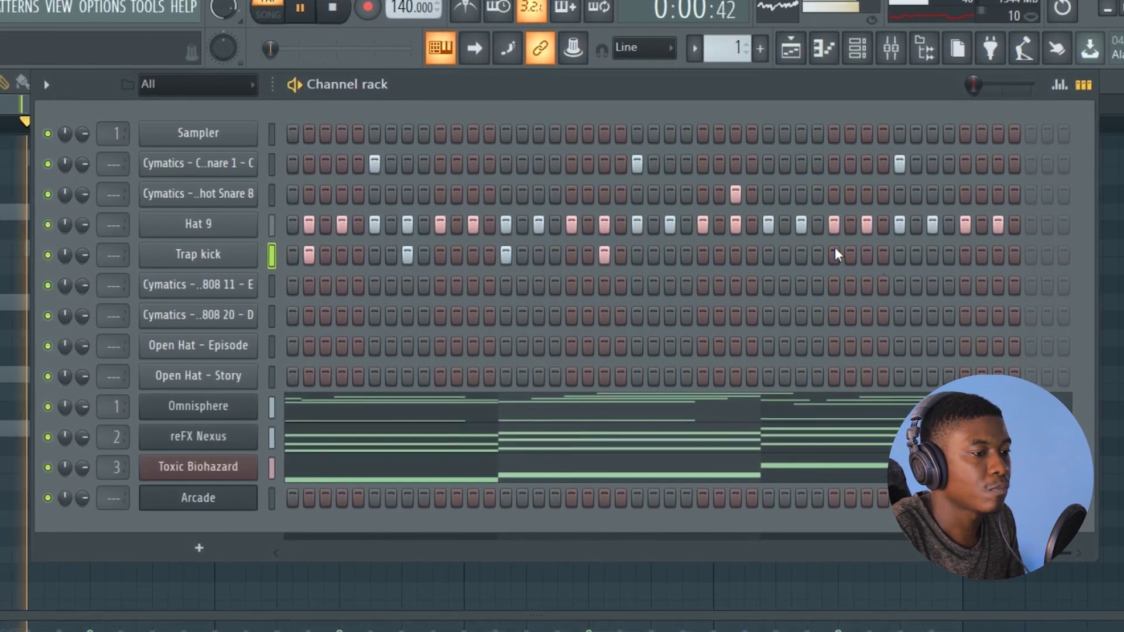
left_click(835, 248)
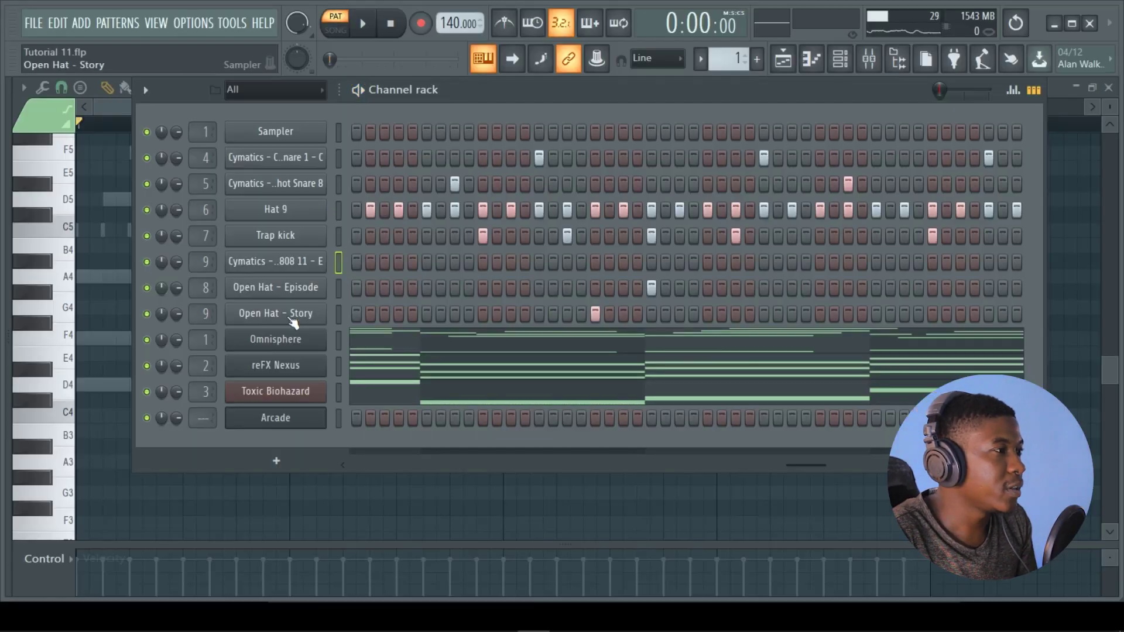
Step: Copy the Trap kick rhythm to the Cobra 808 11 channel and tune its notes to D5, A4, A4, A#4, A#4 and C5
left_click(339, 236)
left_click_drag(806, 466, 158, 403)
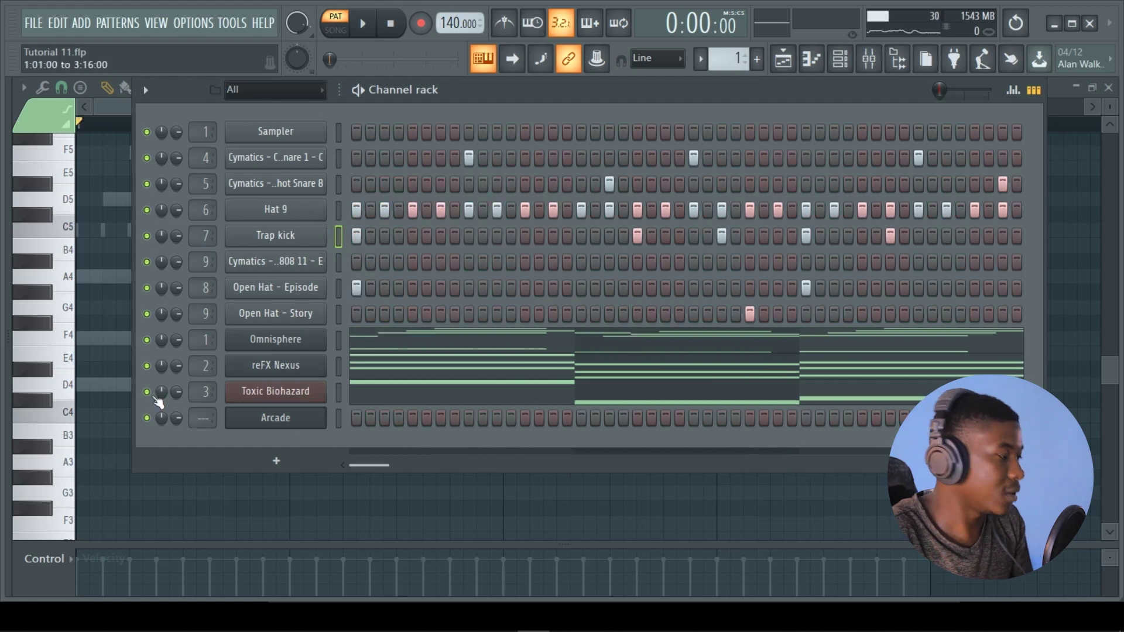
left_click(339, 263)
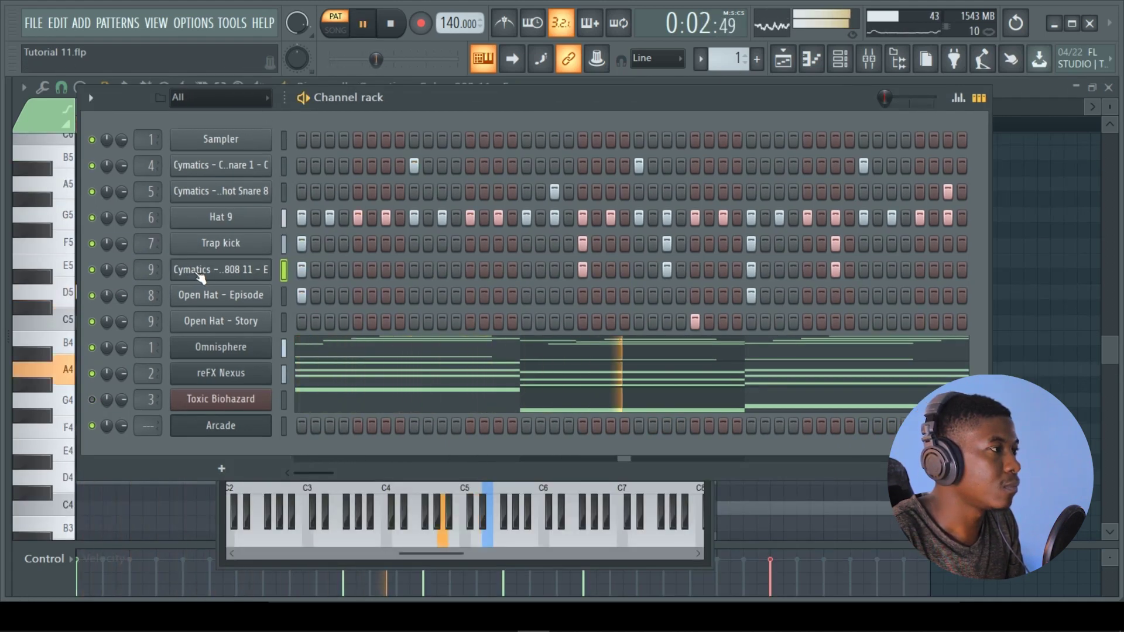
Step: Examine the Cobra 808 11 channel's volume envelope and cut group settings
left_click(199, 270)
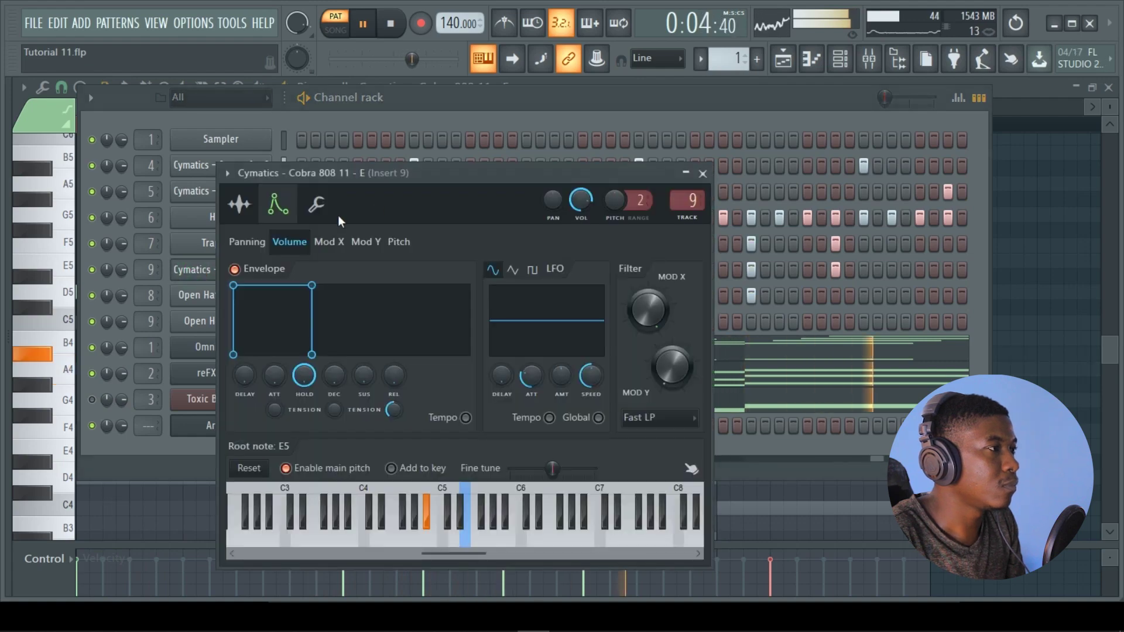
left_click(316, 205)
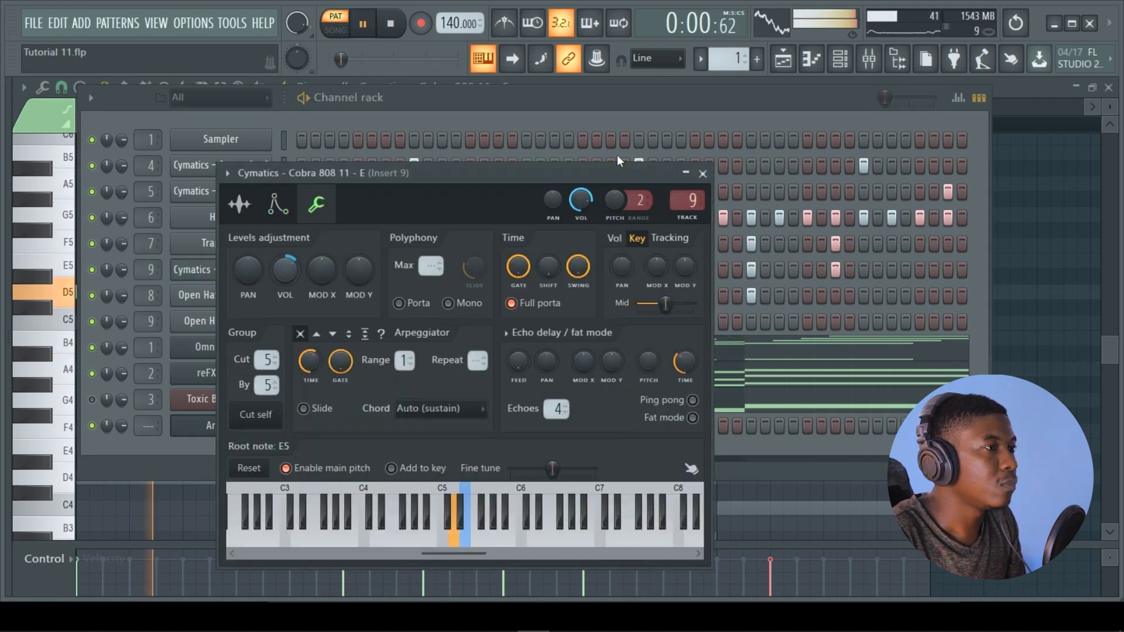
left_click(703, 174)
Step: Lower the Insert 8 fader to -8.0 dB and sidechain the kick's Insert 7 to the 808's Insert 9
left_click(874, 57)
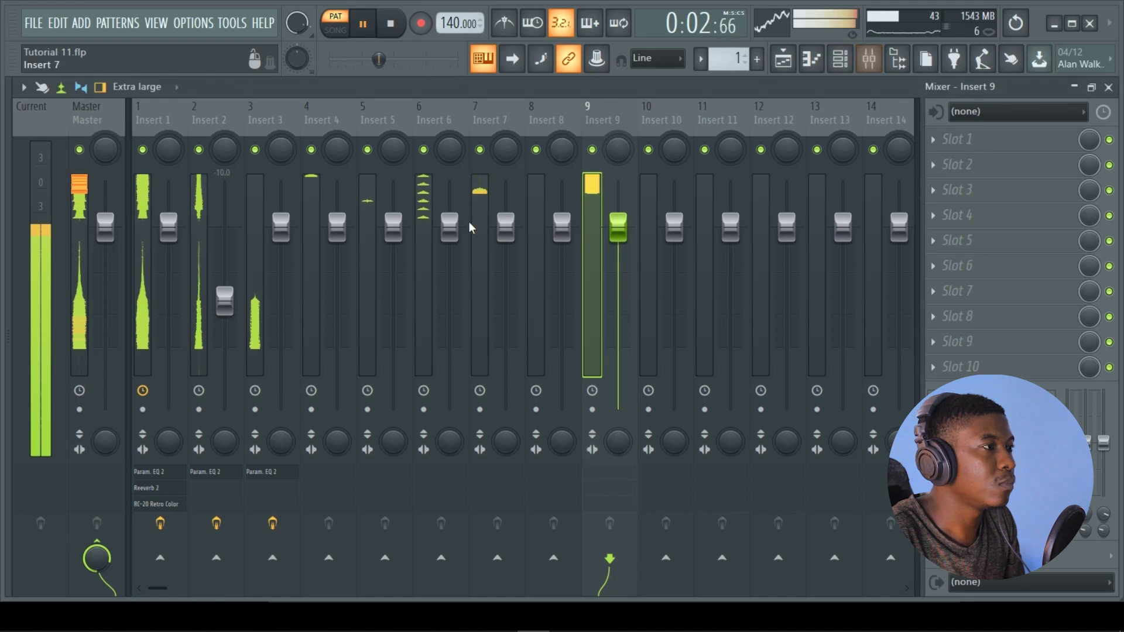
left_click_drag(560, 237, 563, 295)
left_click(477, 279)
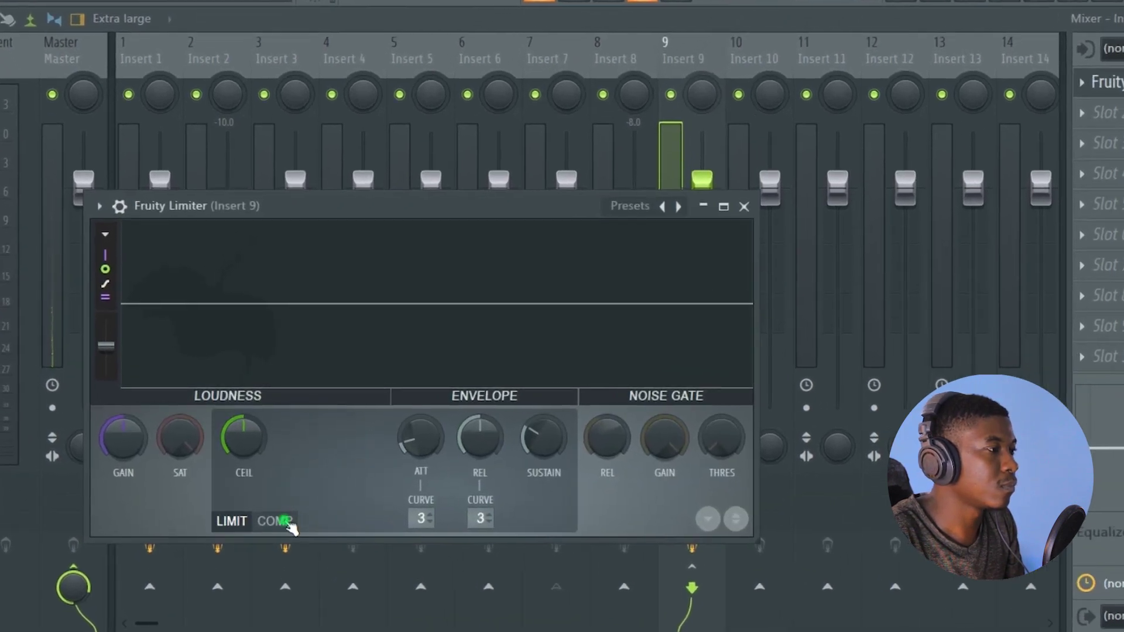
Step: Set Insert 9's Fruity Limiter to compressor mode with sidechain input 1, a lowered threshold and a raised ratio
left_click(284, 522)
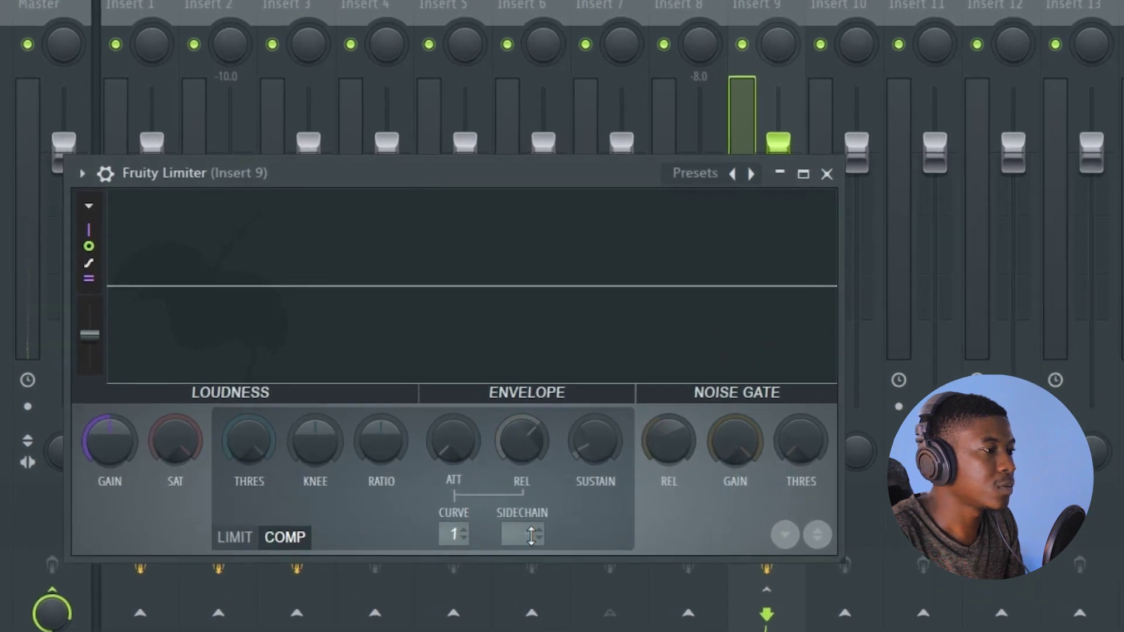
left_click(492, 516)
left_click(627, 590)
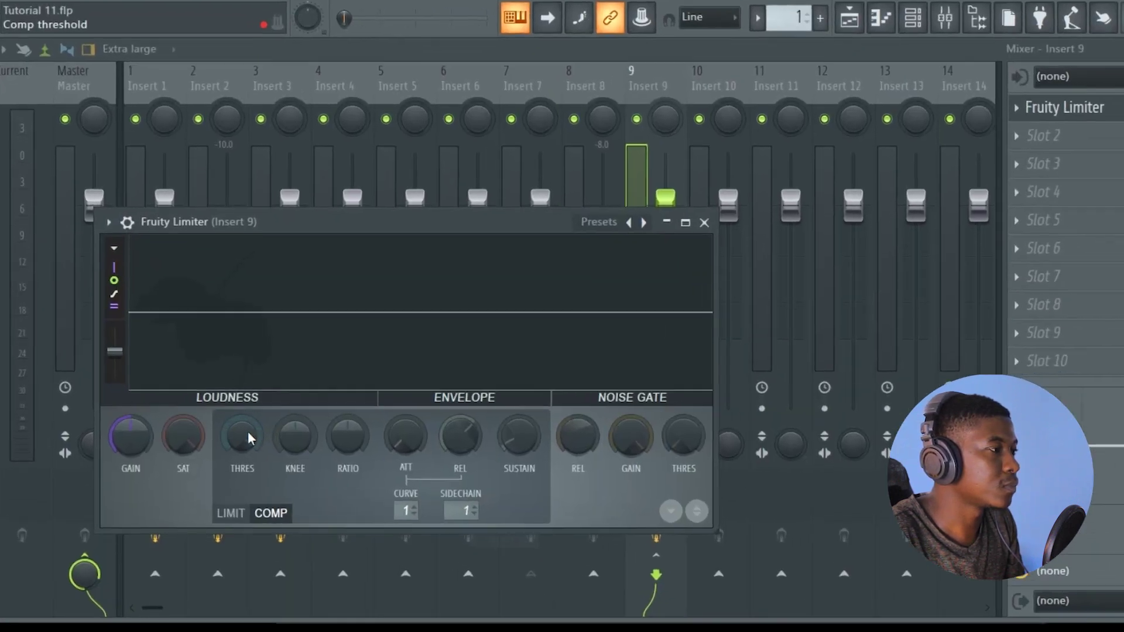
left_click_drag(253, 443, 254, 463)
left_click_drag(408, 443, 480, 411)
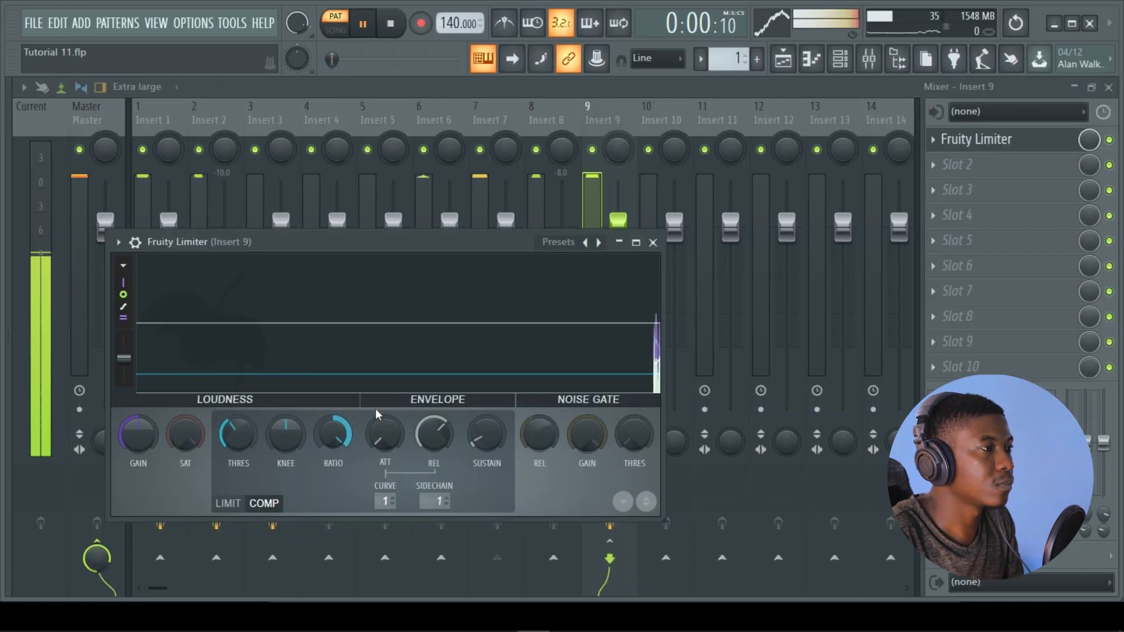
left_click(586, 94)
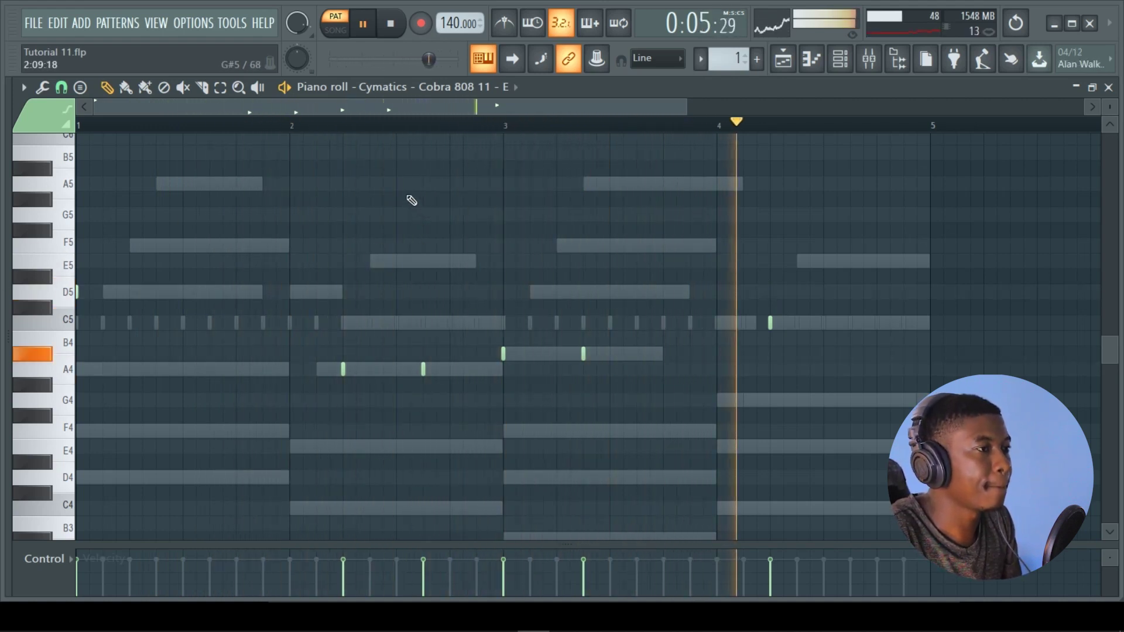
Step: Switch to song mode and arrange each channel's four-bar clips across bars 1 to 16, with Omnisphere, Nexus and Toxic Biohazard on tracks 1 to 3
left_click(335, 29)
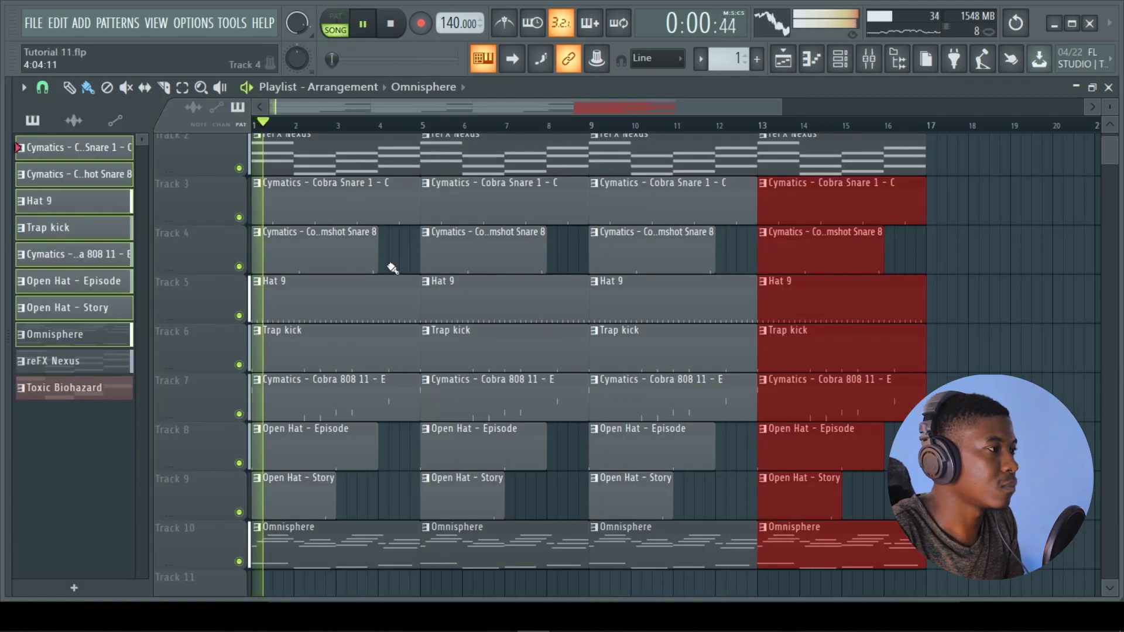
scroll(391, 263, "down", 3)
scroll(396, 346, "up", 2)
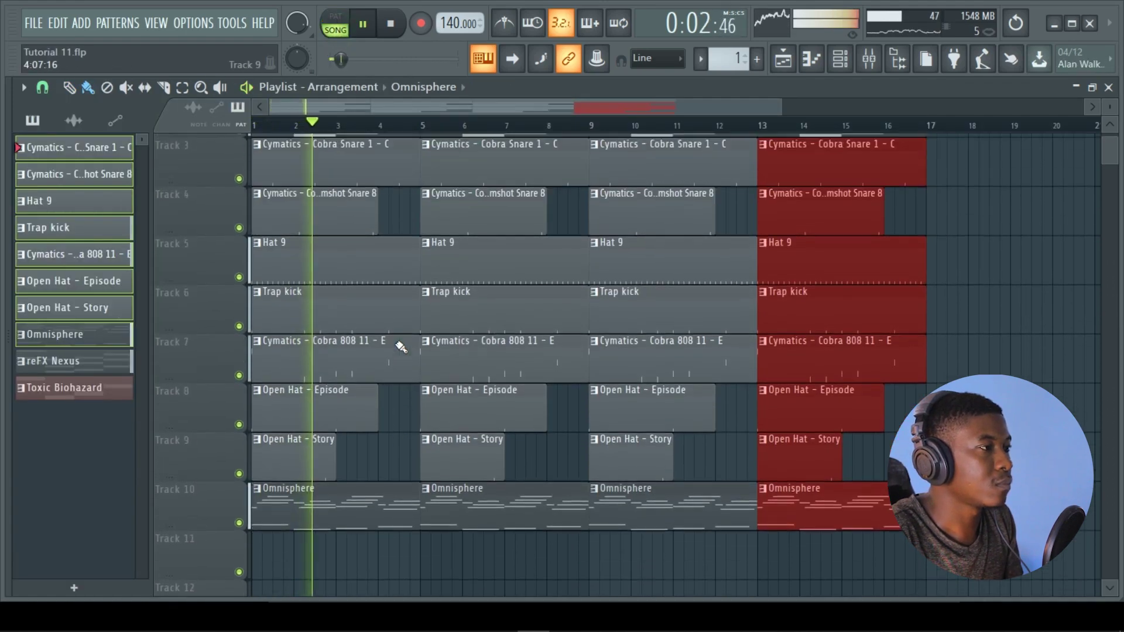
scroll(399, 345, "up", 2)
scroll(398, 341, "down", 3)
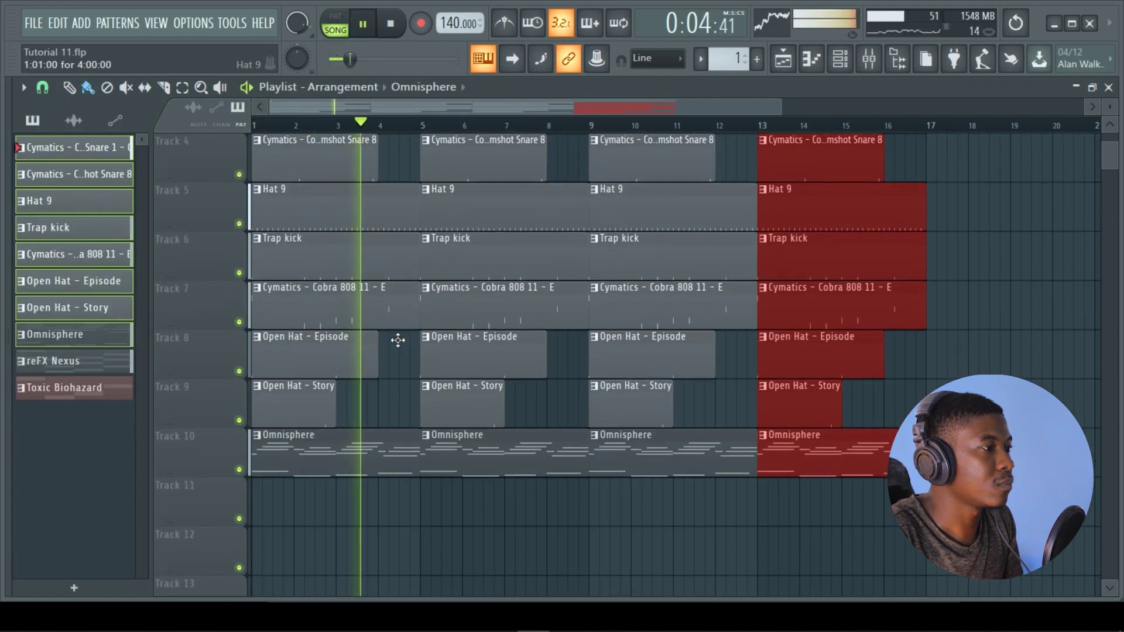
scroll(402, 340, "up", 3)
key("space")
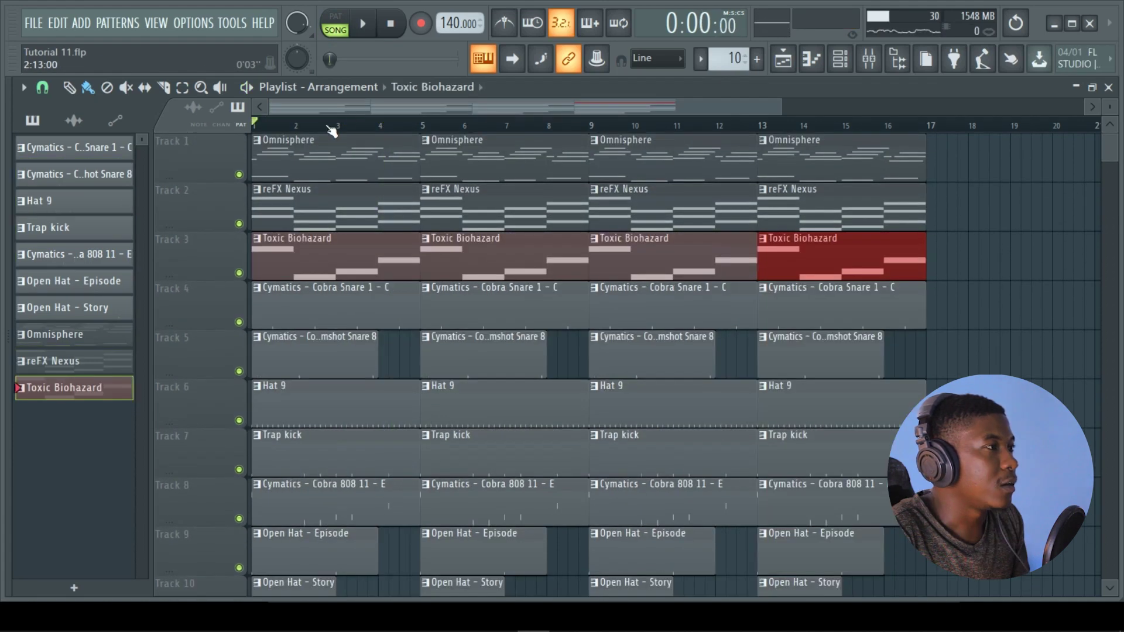
Step: Delete the clips in bars 1 to 4 on tracks 2 to 10, leaving Omnisphere alone in the intro
left_click_drag(255, 125, 421, 124)
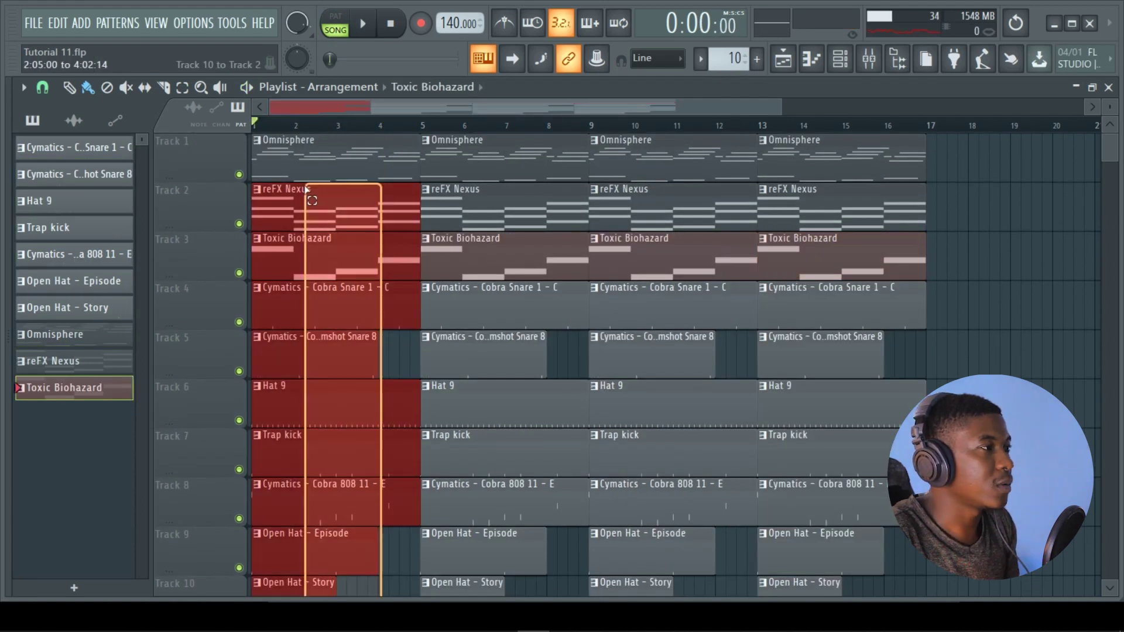
key("Delete")
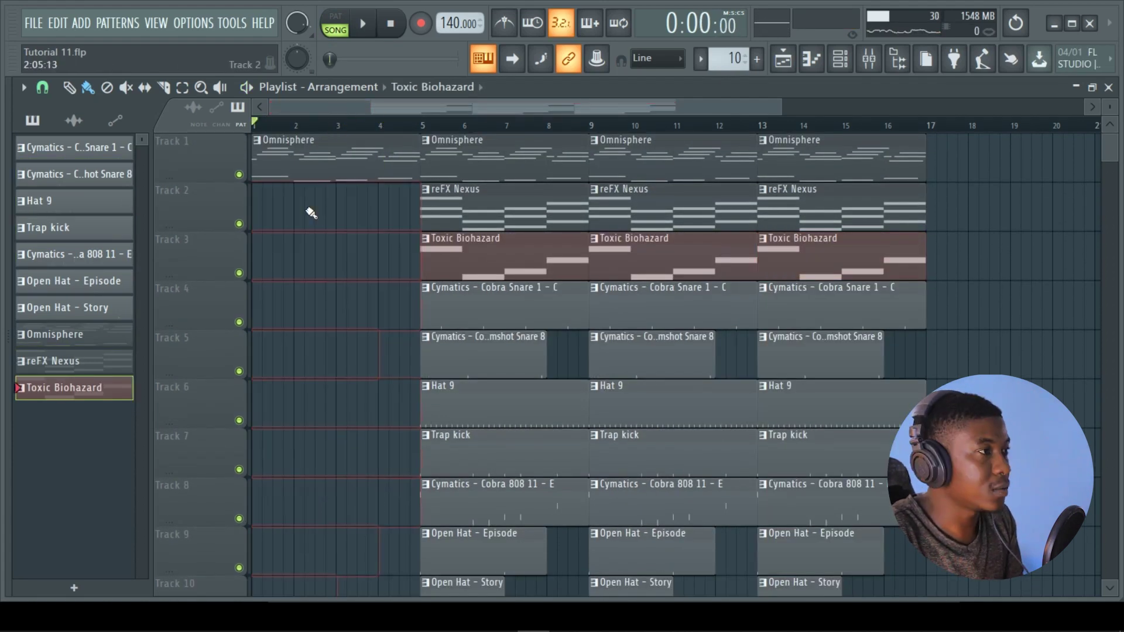
Step: Delete the drum and 808 clips in bars 5 to 8 on tracks 4 to 10
right_click(572, 311)
Step: Play the arrangement from bar 1 and examine how the tracks build up towards the drum entry at bar 9
key("space")
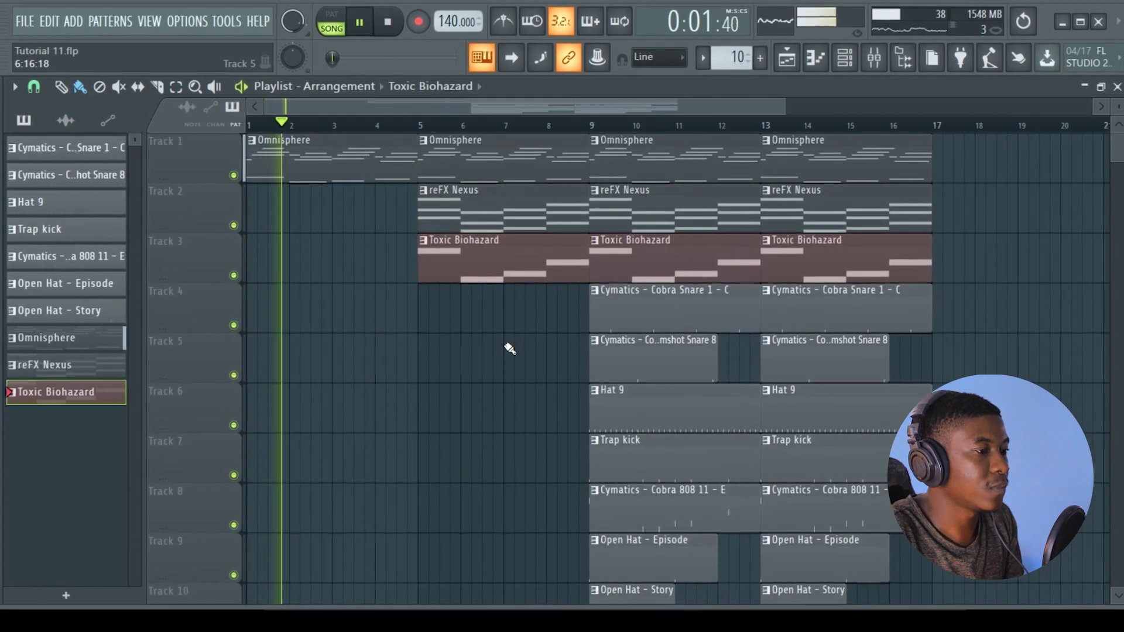
left_click_drag(561, 111, 589, 105)
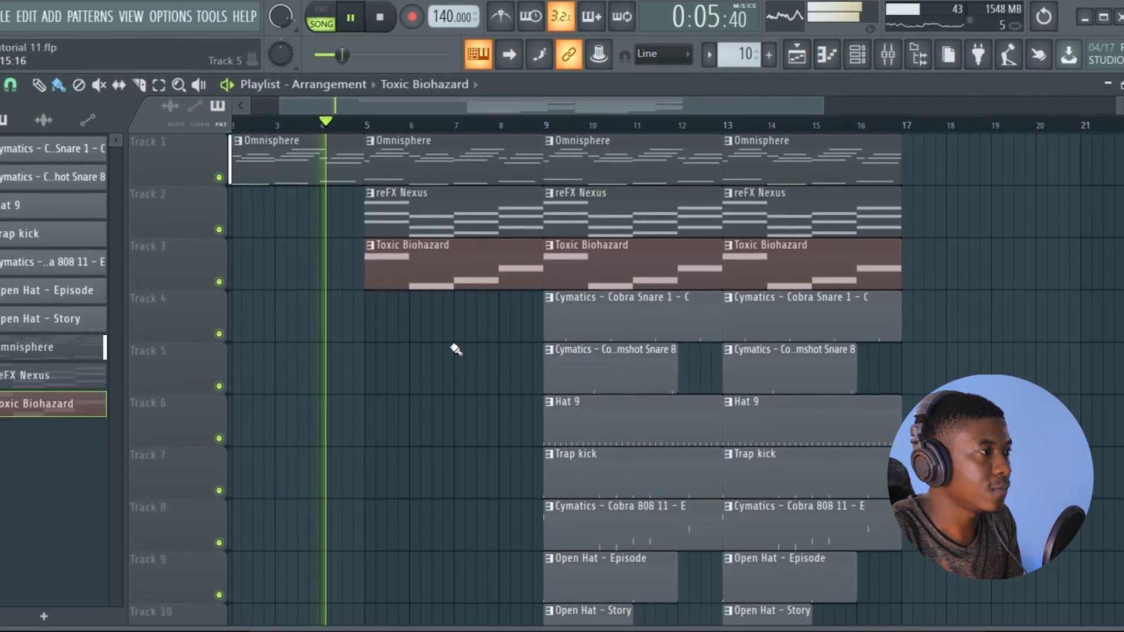
scroll(476, 337, "down", 1)
scroll(477, 338, "down", 2)
scroll(476, 339, "up", 3)
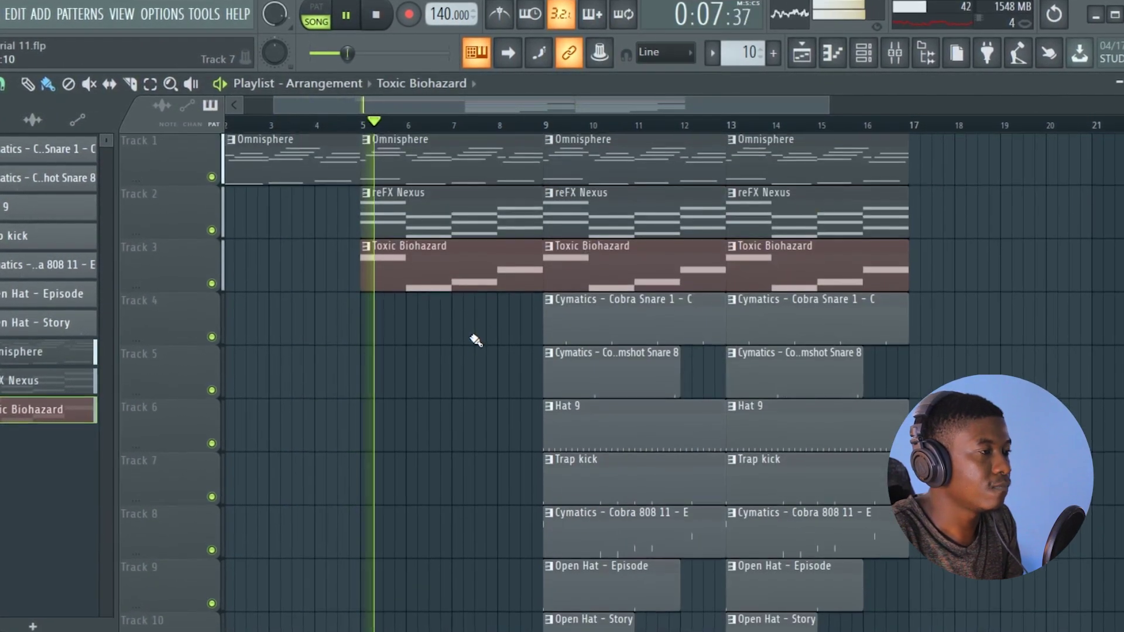
scroll(523, 335, "down", 1)
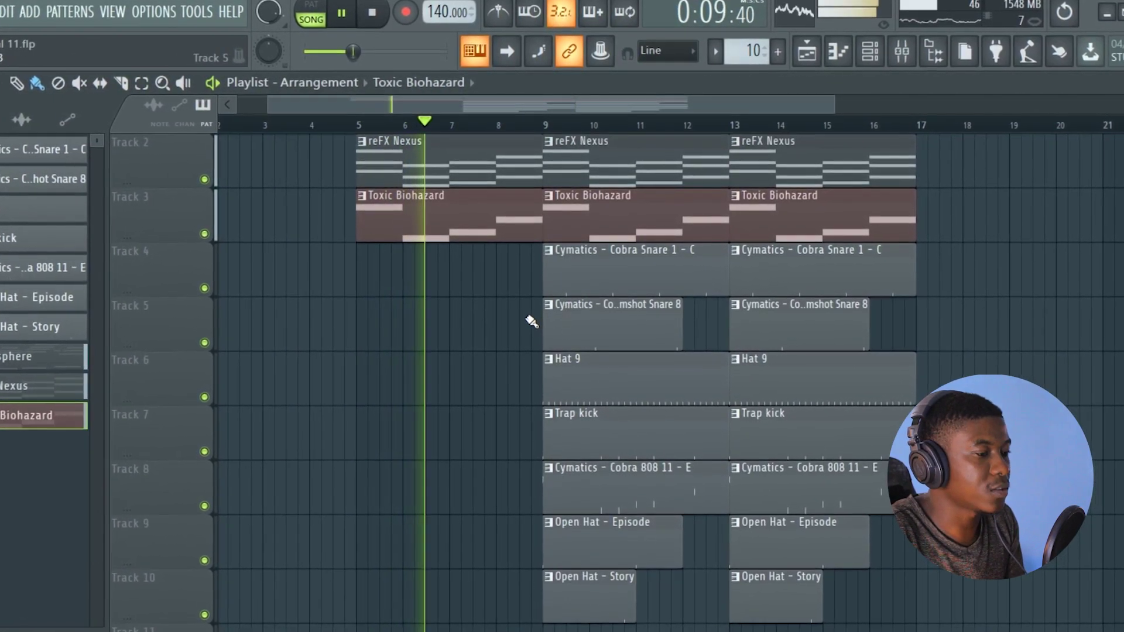
scroll(532, 324, "down", 1)
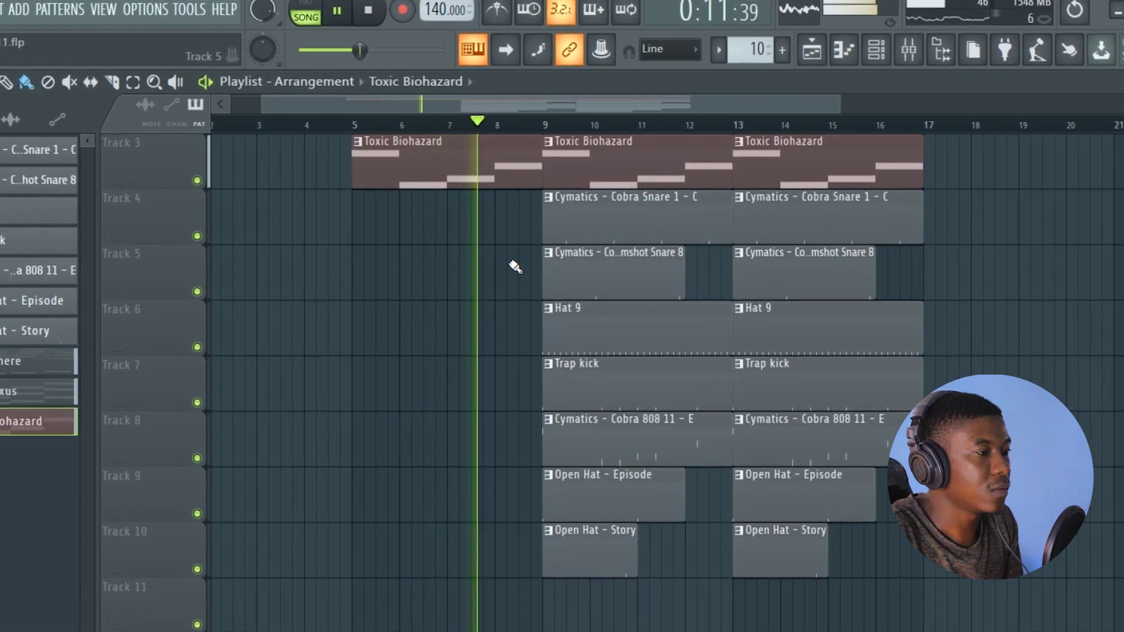
scroll(667, 283, "up", 1)
scroll(668, 282, "down", 2)
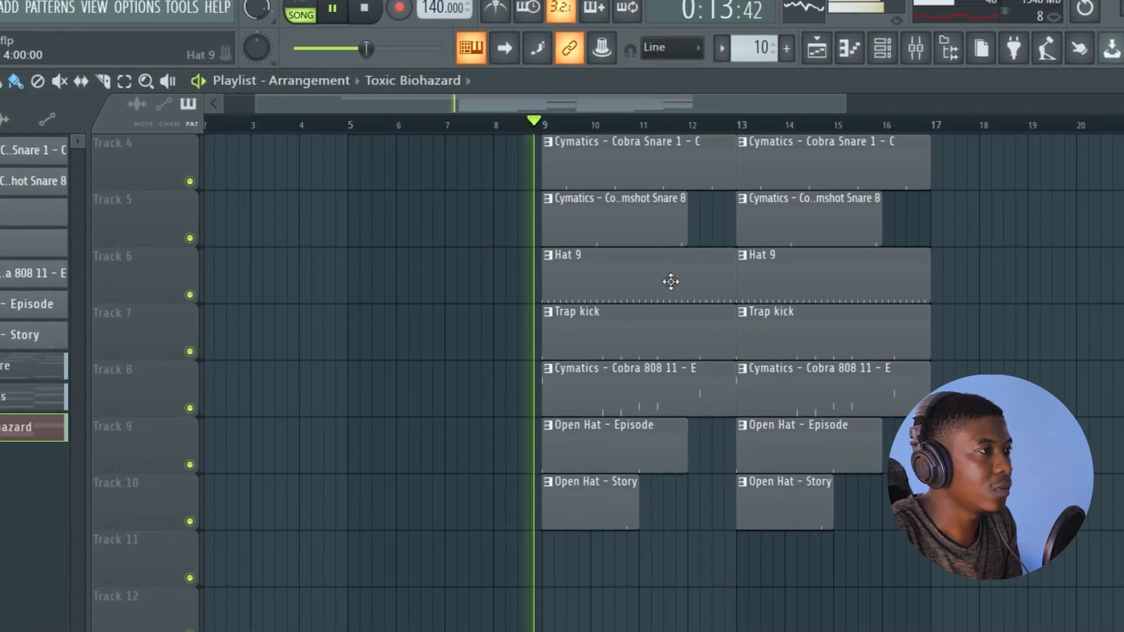
Step: Delete the Toxic Biohazard clips in bars 9 to 16 on track 3 and stop the playback
scroll(762, 301, "up", 2)
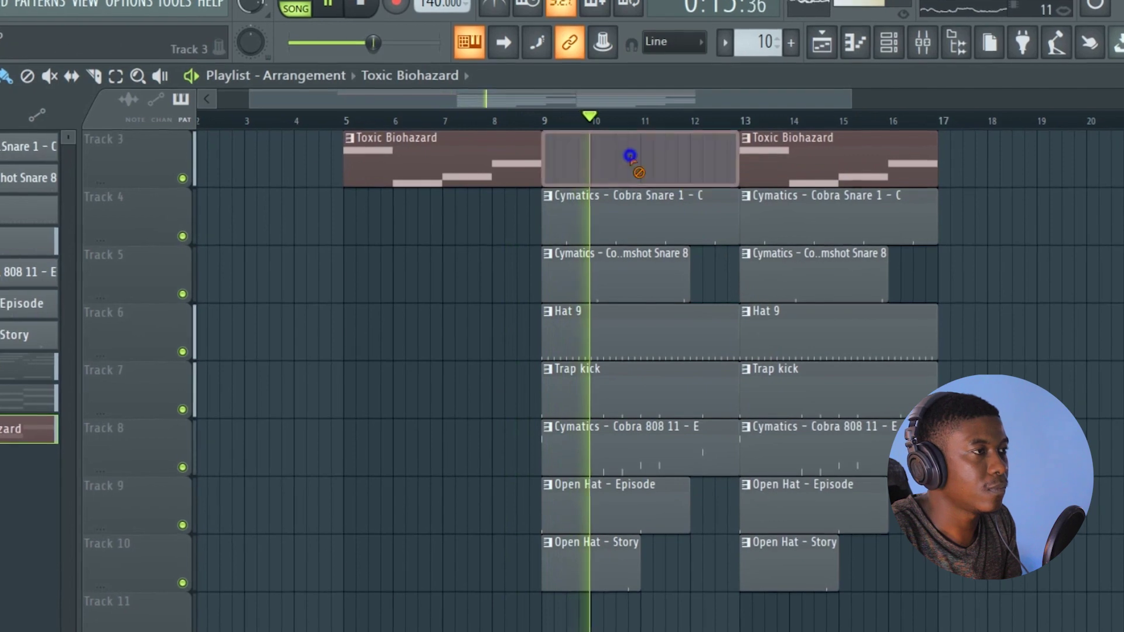
scroll(800, 180, "up", 1)
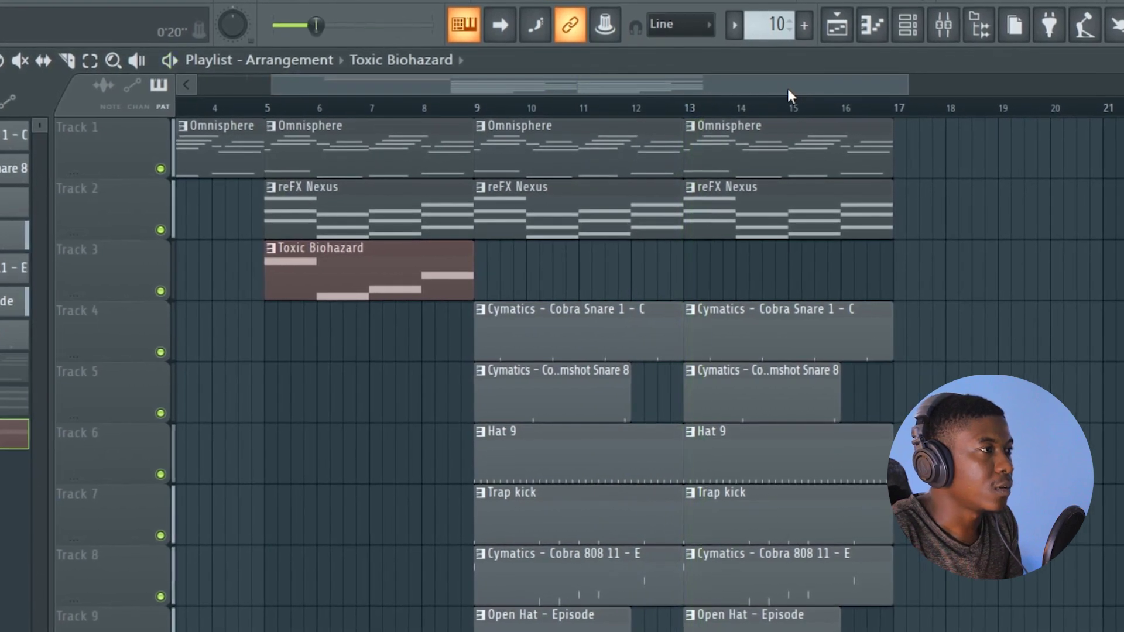
key("space")
scroll(267, 251, "down", 2)
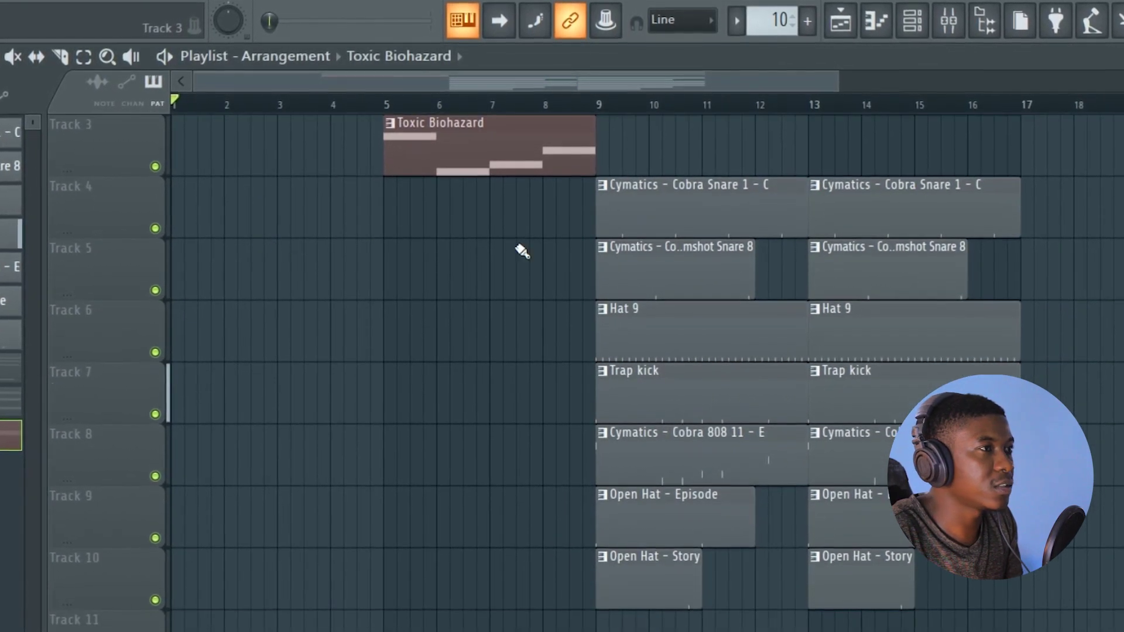
Step: Add the vocals audio file to track 11 and trim the clip's start to between bars 5 and 6
left_click(910, 22)
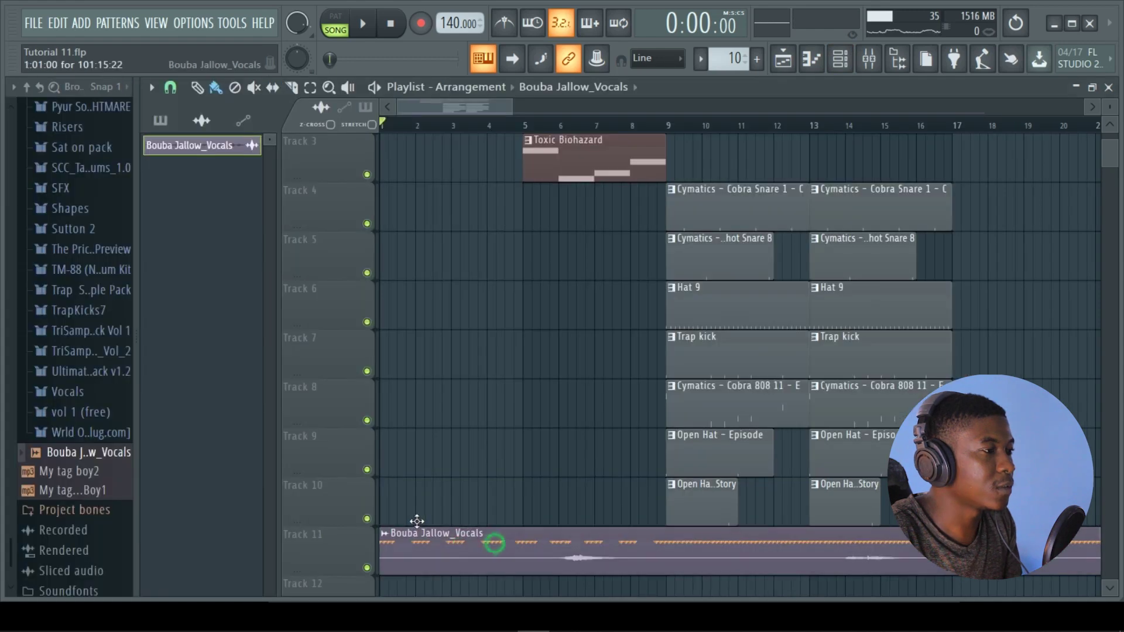
scroll(412, 519, "down", 4)
left_click_drag(388, 328, 543, 326)
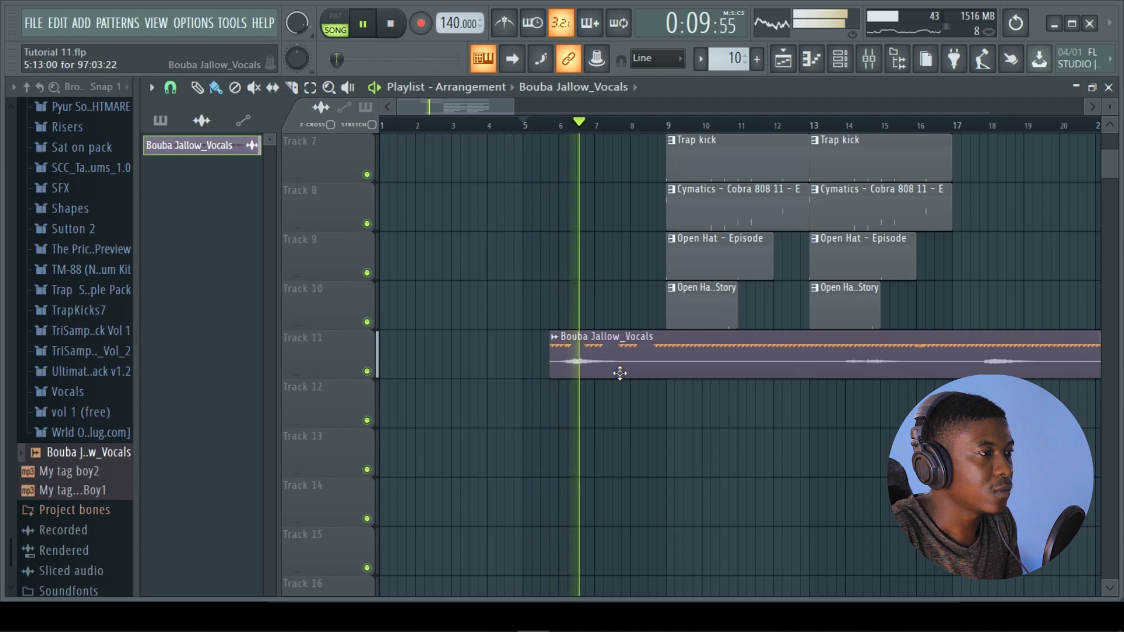
Step: Open Arcade with the Elegance kit and audition the Powerful Strike Pad Serious Chords 01 sample
left_click(841, 64)
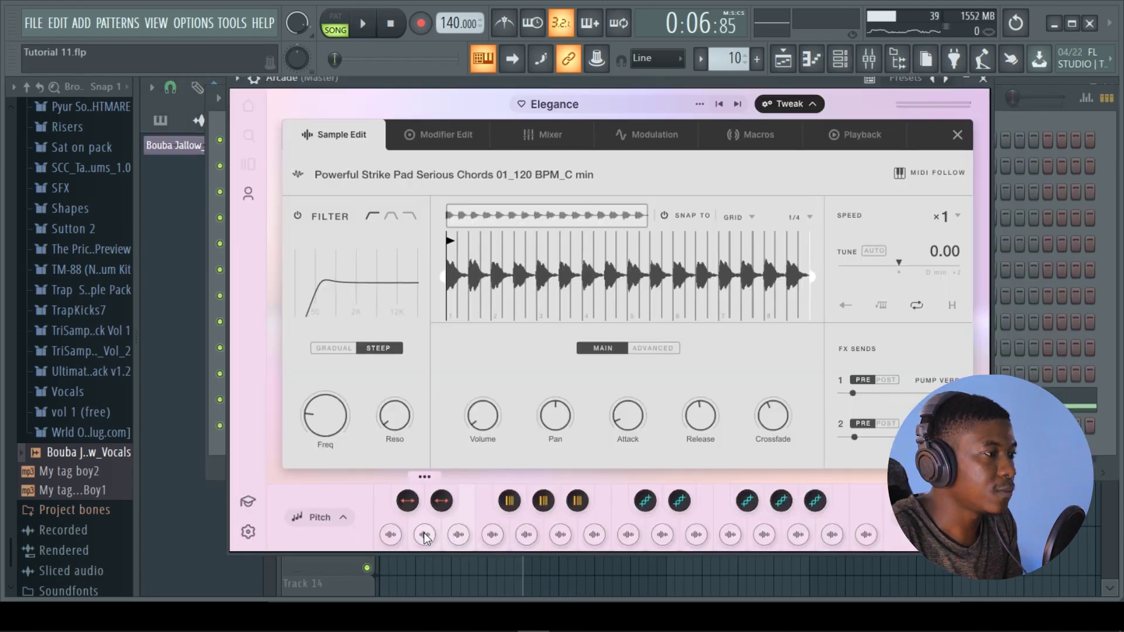
left_click(418, 539)
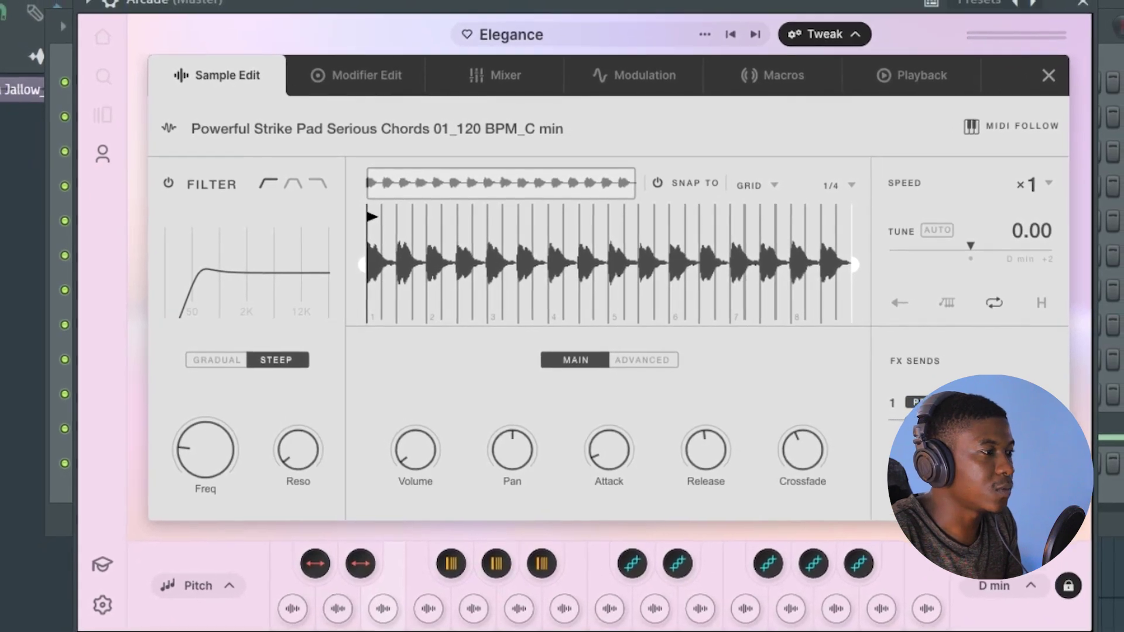
left_click(336, 612)
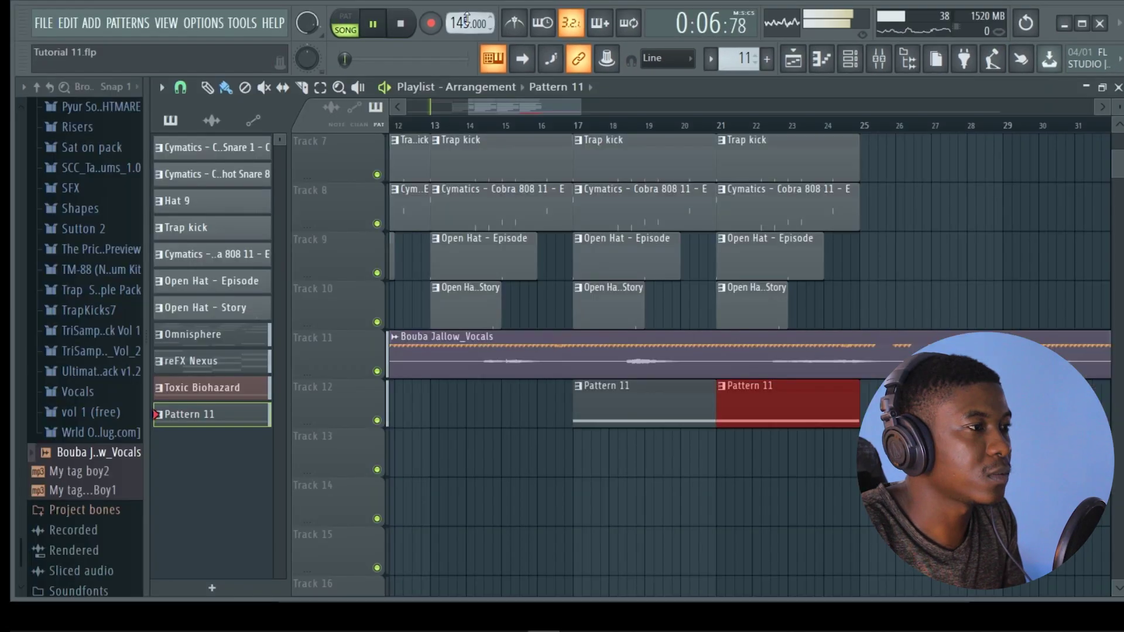
Step: Play the extended arrangement from bar 5 and examine how the vocals and Pattern 11 sit with the other tracks
scroll(511, 105, "left", 6)
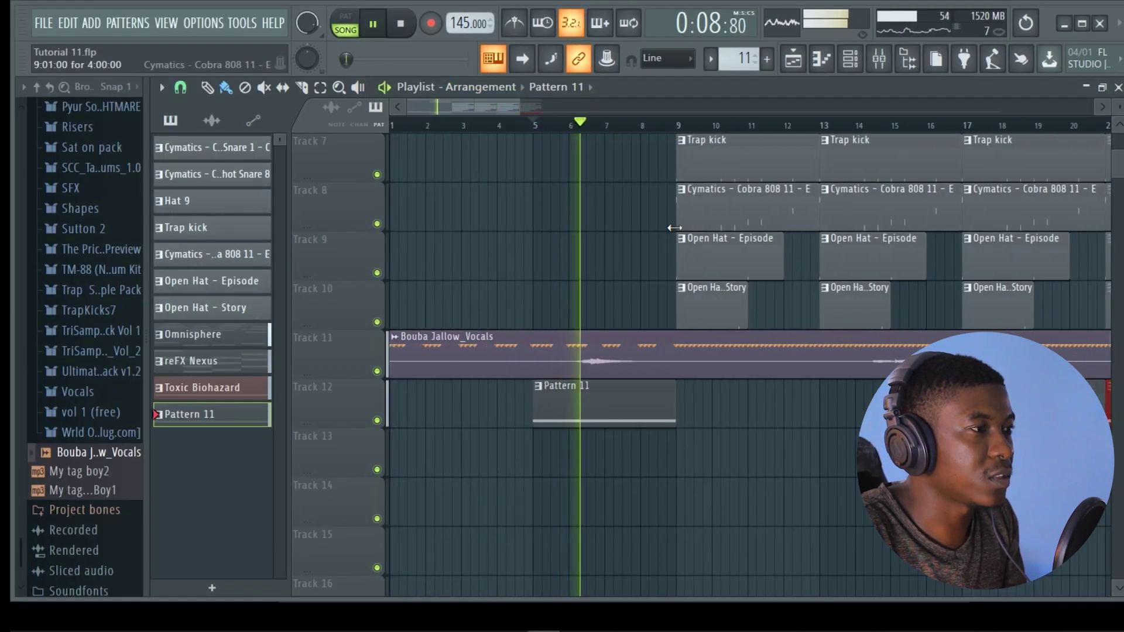
scroll(640, 240, "up", 3)
scroll(635, 226, "down", 2)
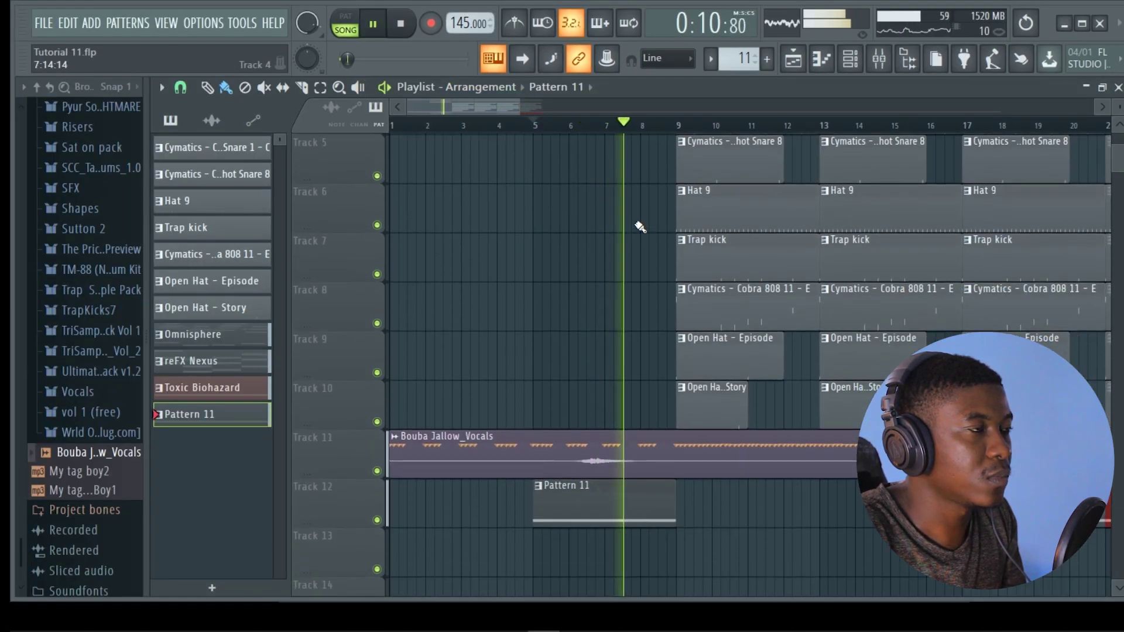
left_click_drag(496, 108, 504, 111)
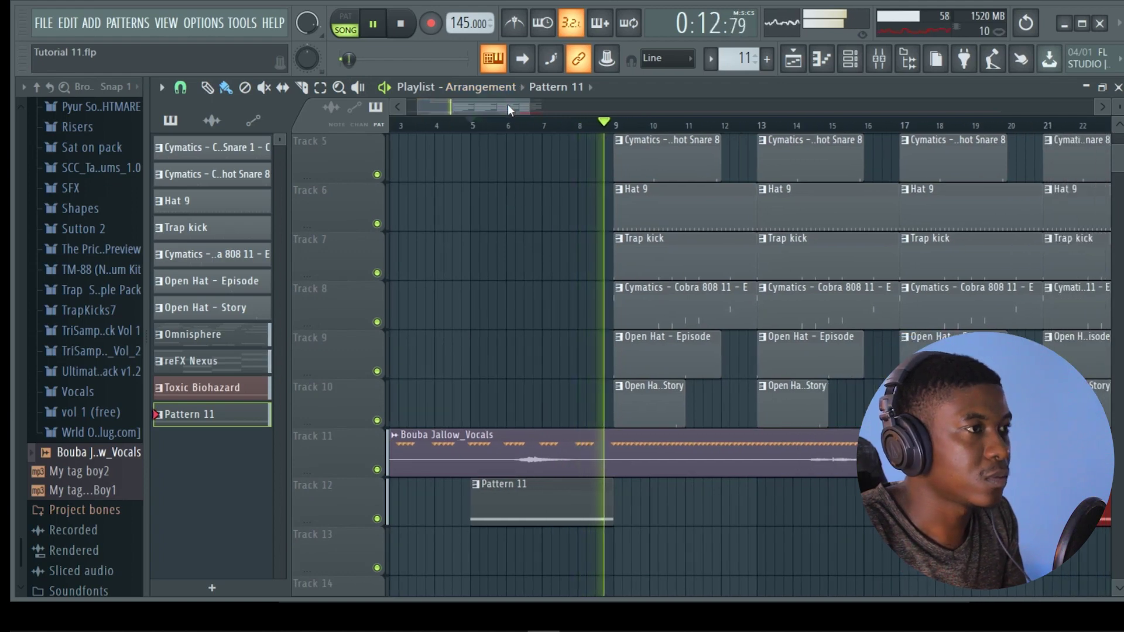
scroll(592, 148, "up", 2)
mouse_move(516, 107)
left_mouse_down()
mouse_move(579, 115)
mouse_move(536, 114)
left_mouse_up()
scroll(751, 269, "down", 4)
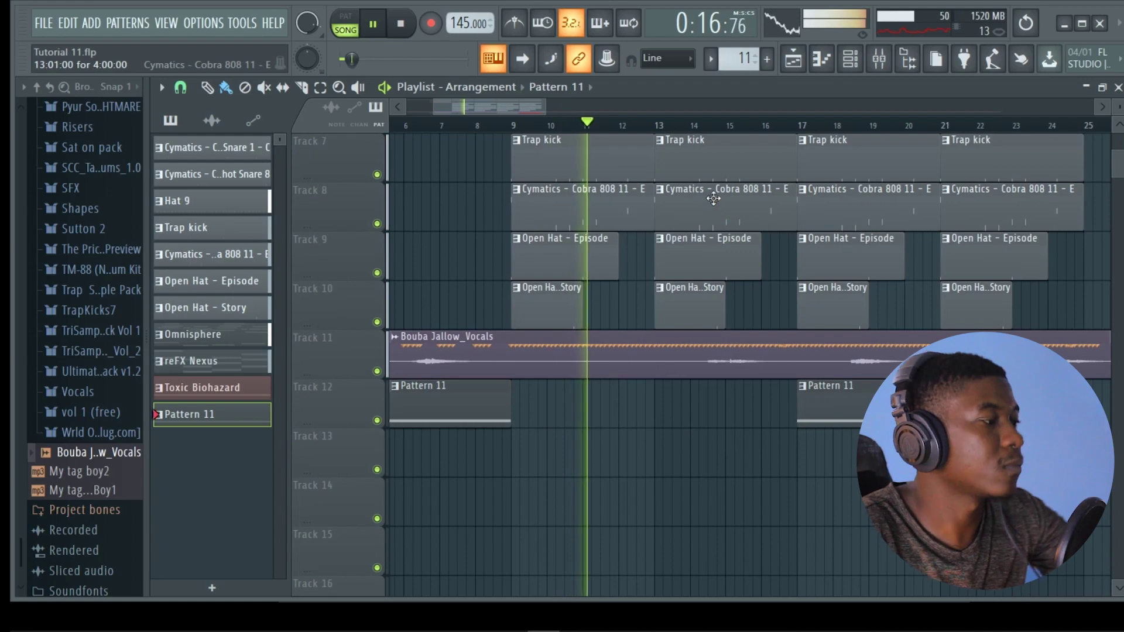
key("space")
scroll(742, 174, "up", 6)
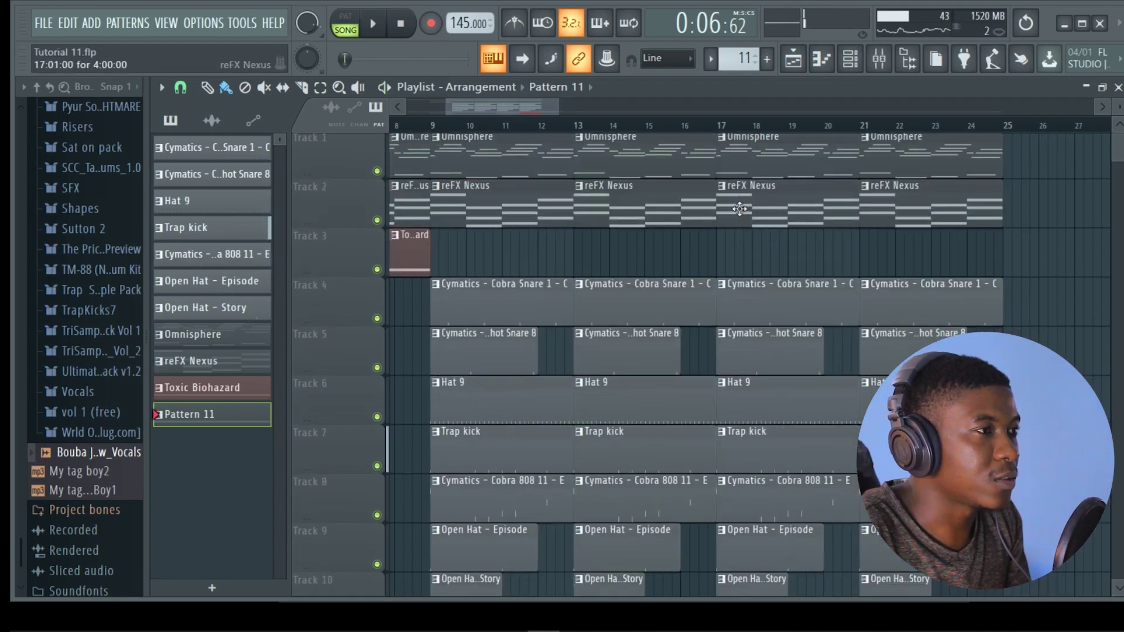
mouse_move(514, 125)
left_mouse_down()
mouse_move(547, 111)
mouse_move(524, 112)
left_mouse_up()
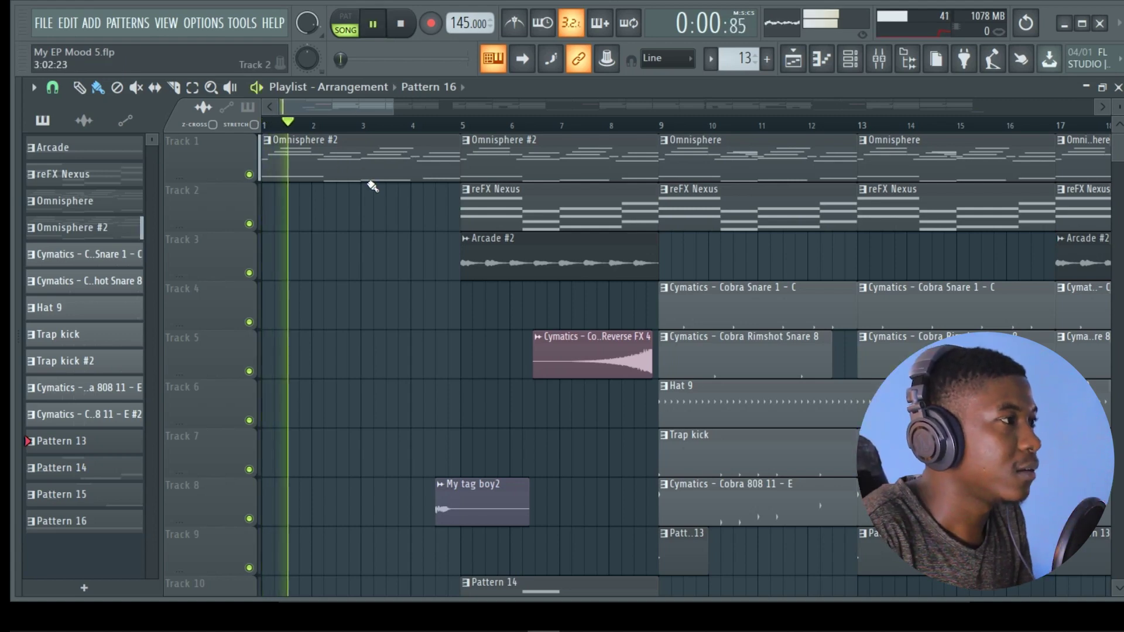
Step: Play the My EP Mood 5 project's opening bars and listen to track 3's Arcade #2 clip in solo
scroll(585, 351, "down", 1)
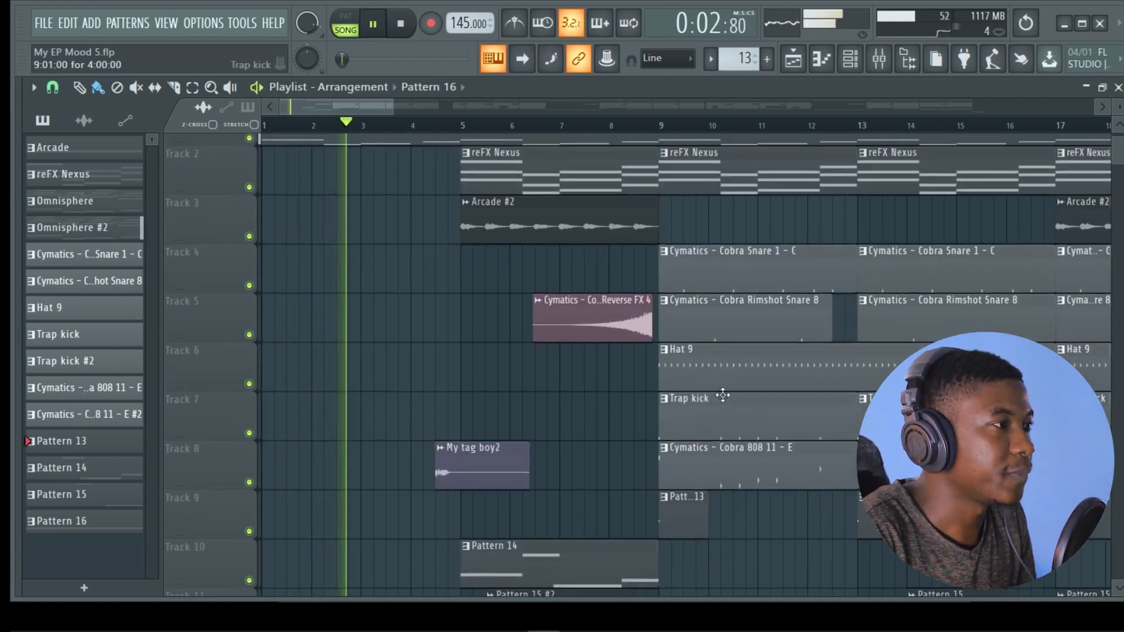
scroll(538, 254, "up", 2)
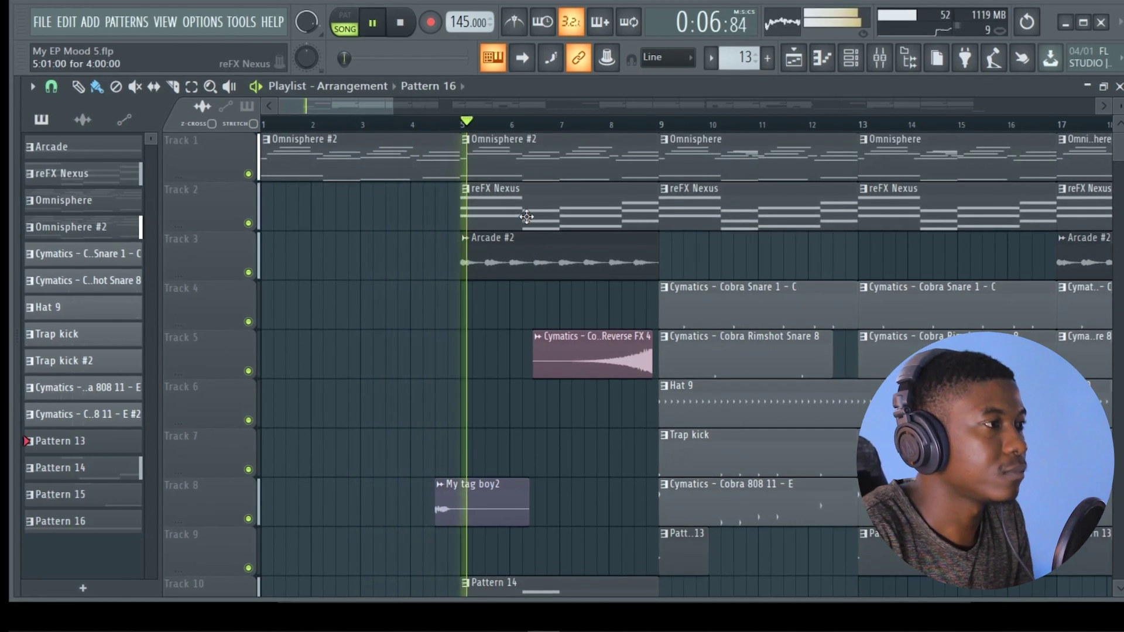
scroll(580, 219, "down", 3)
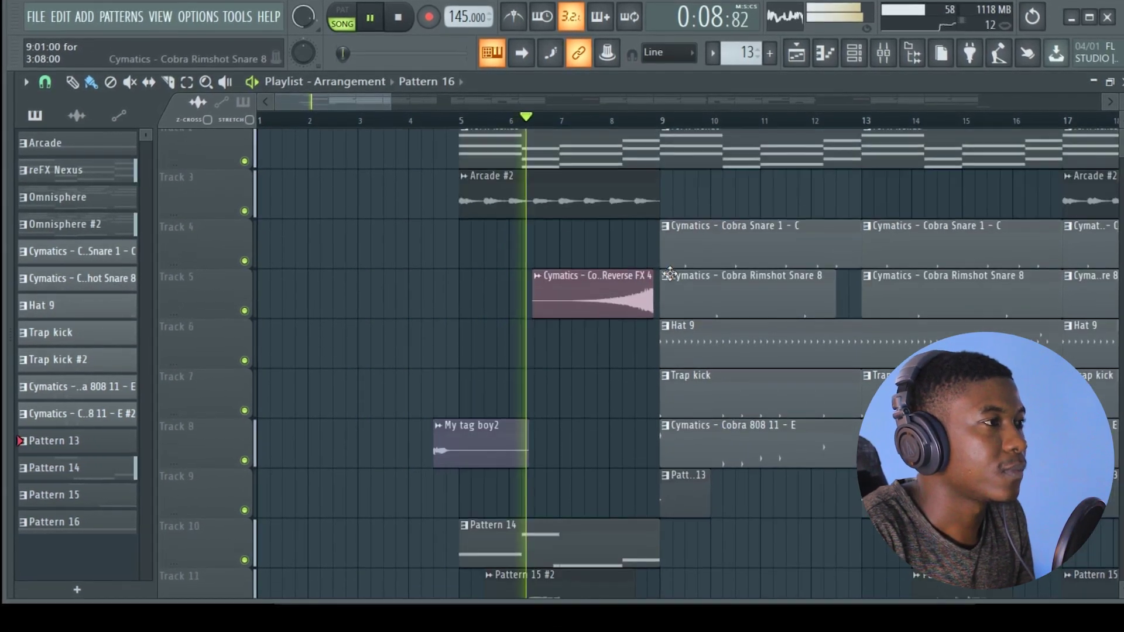
scroll(702, 246, "up", 3)
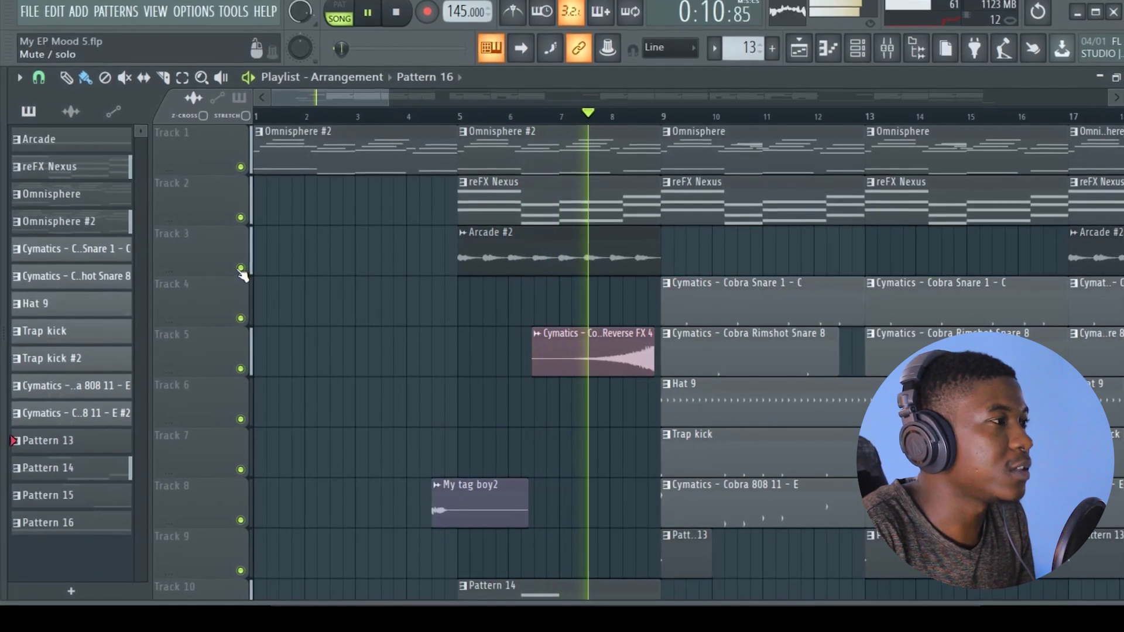
right_click(241, 268)
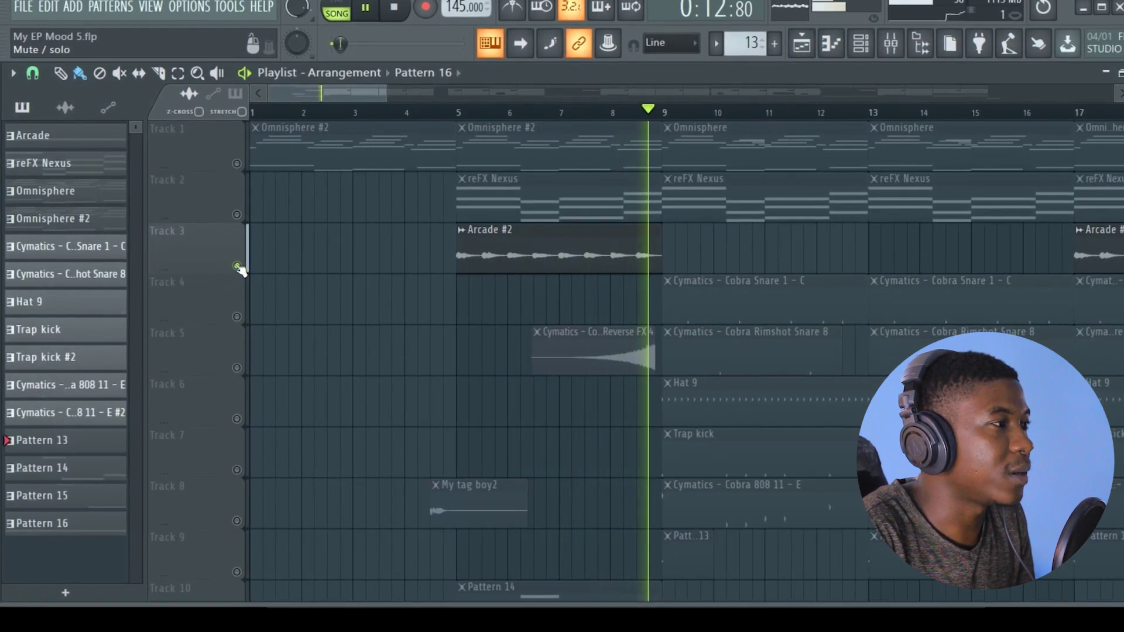
right_click(236, 265)
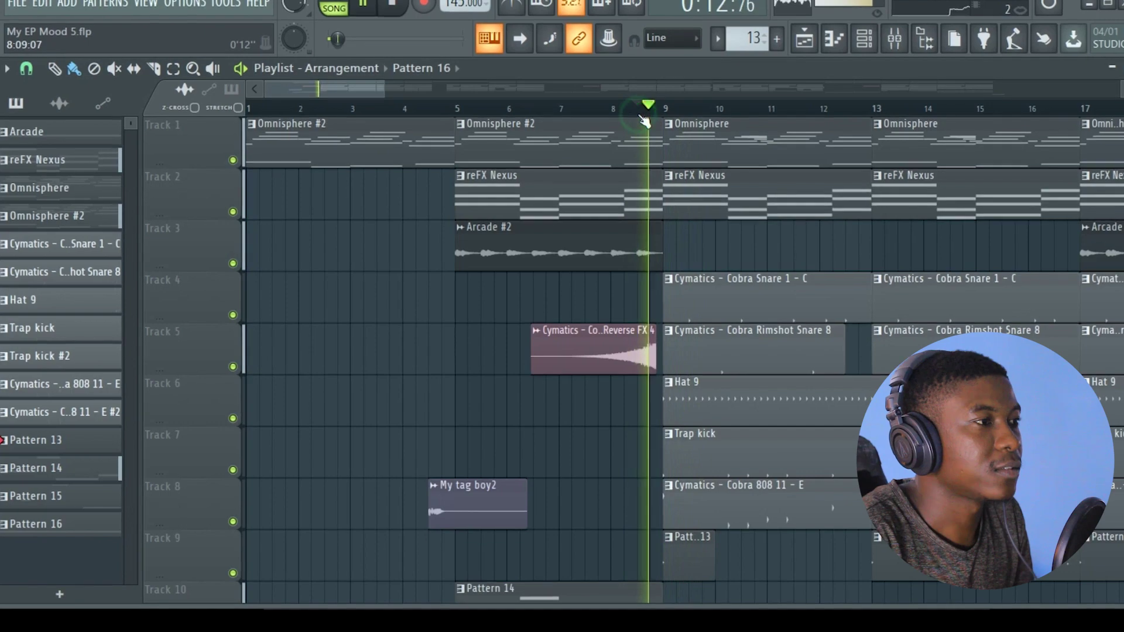
Step: Follow the My EP Mood 5 playback from bar 9 past bar 29 and examine how clips vary between sections
left_click_drag(330, 83, 404, 104)
scroll(341, 65, "left", 3)
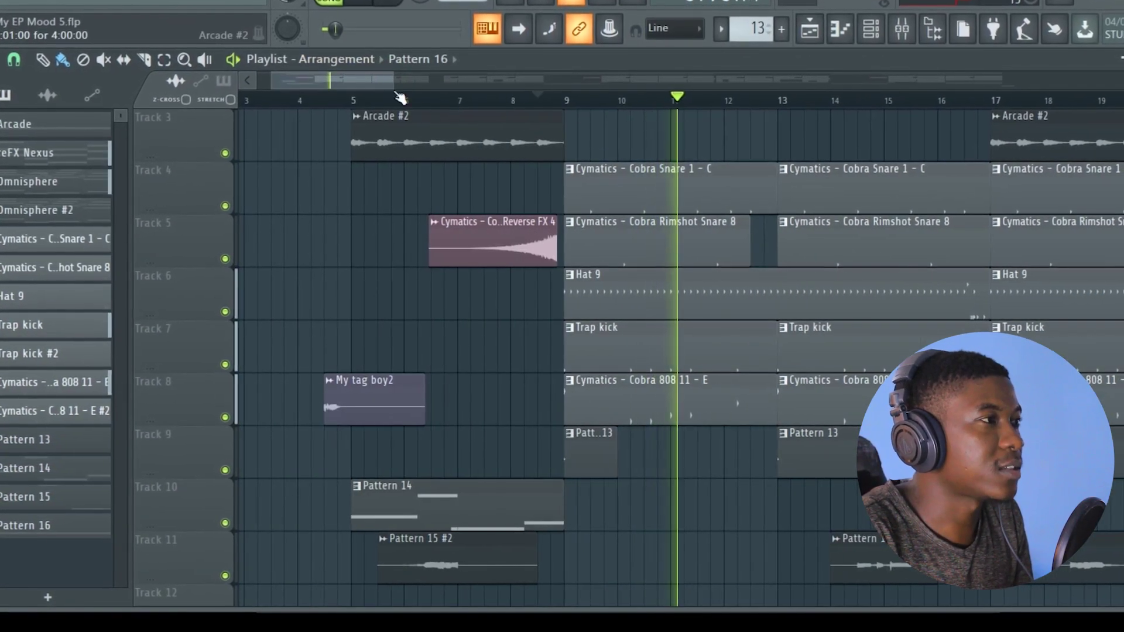
scroll(791, 380, "right", 2)
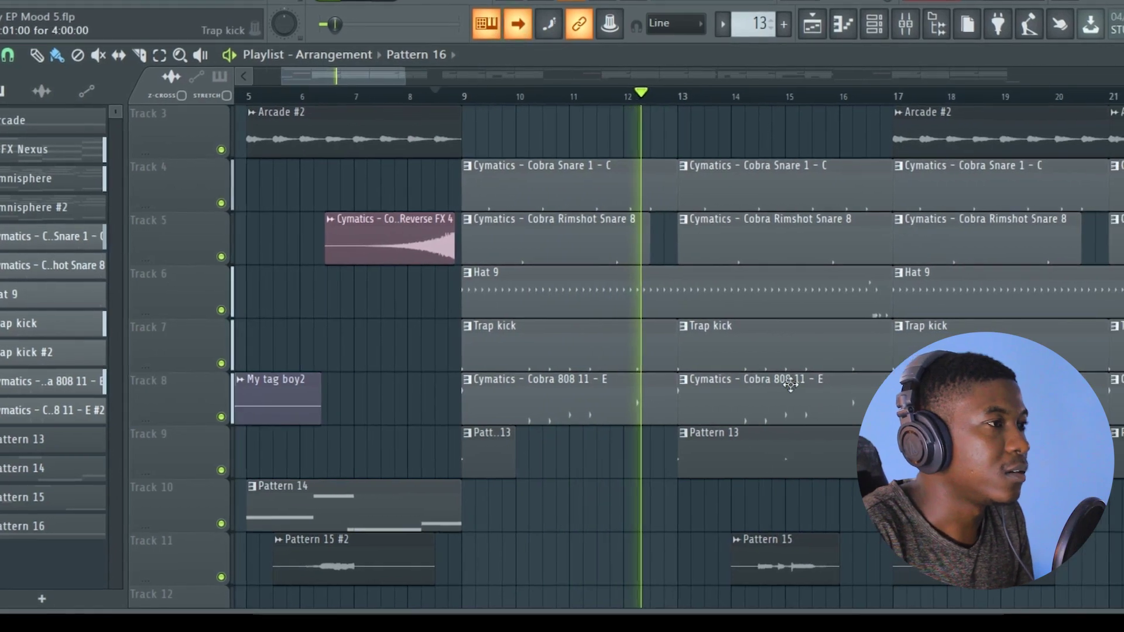
scroll(791, 363, "up", 2)
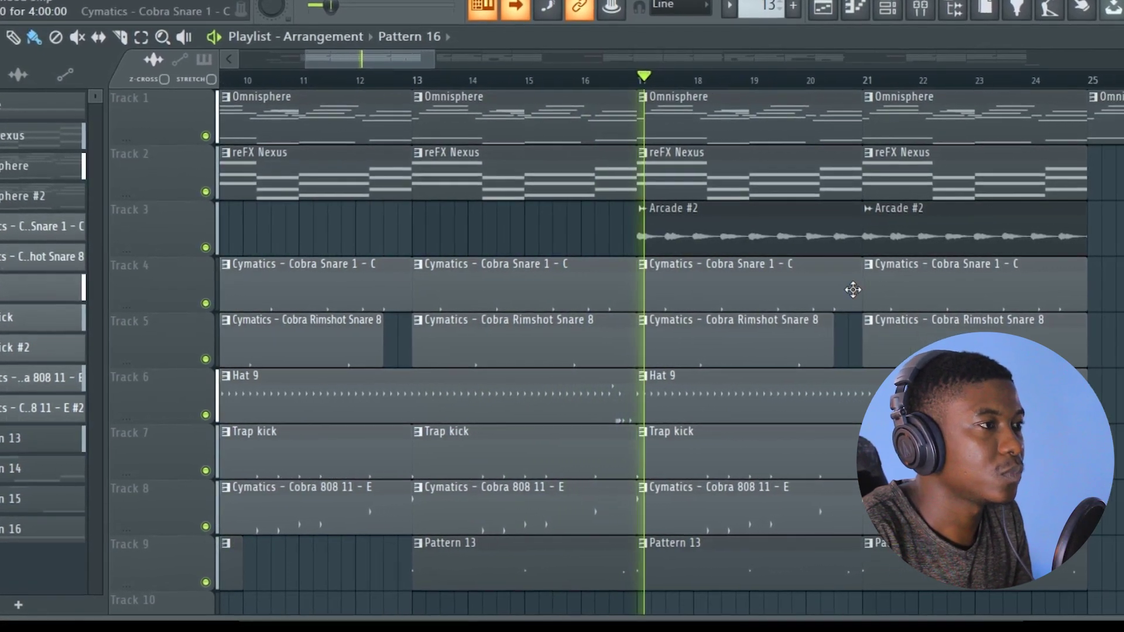
scroll(856, 287, "down", 3)
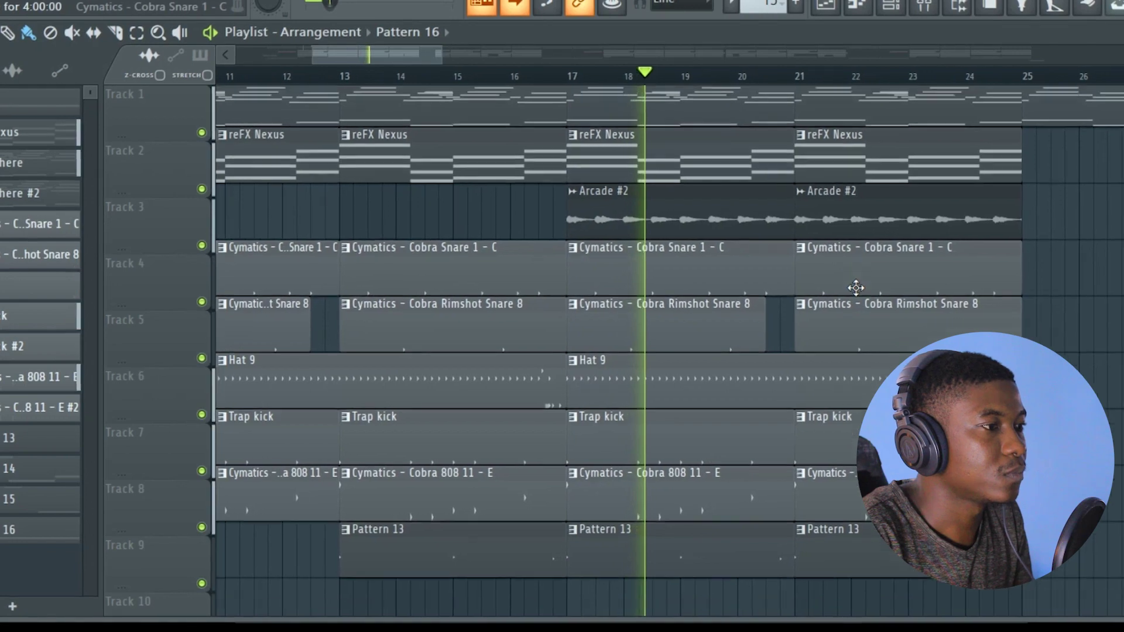
scroll(857, 287, "down", 1)
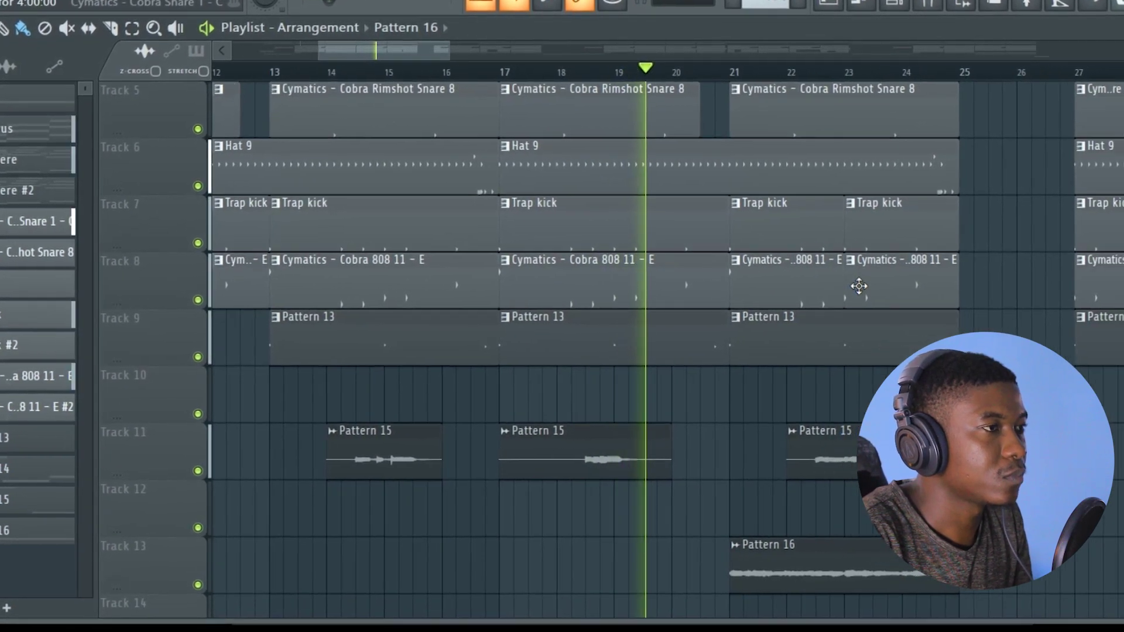
scroll(858, 286, "up", 4)
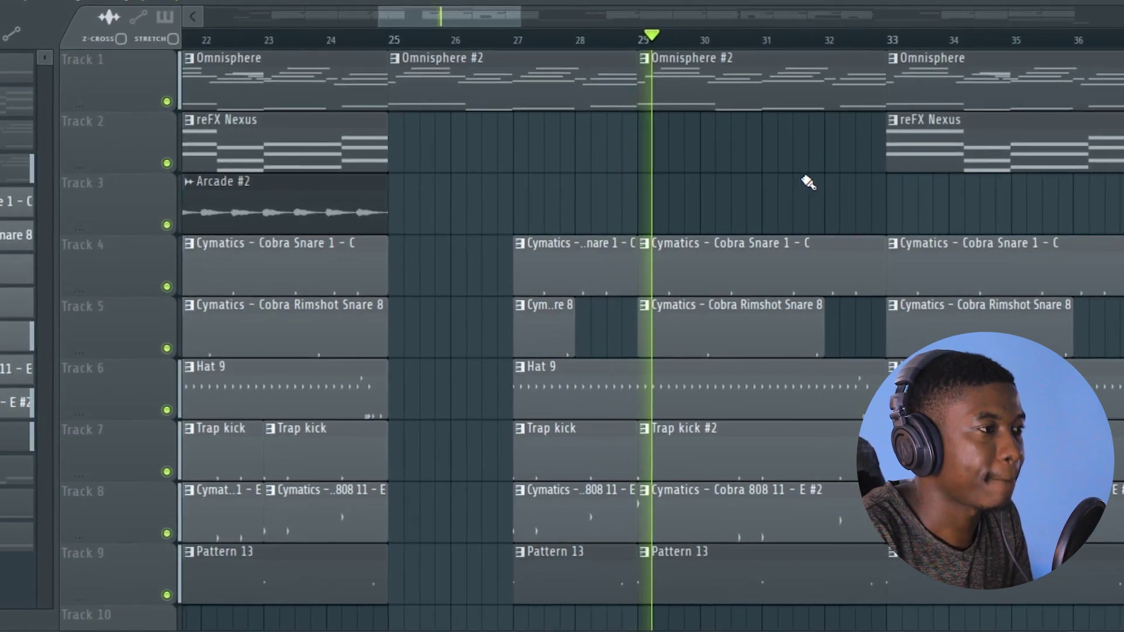
scroll(802, 178, "down", 3)
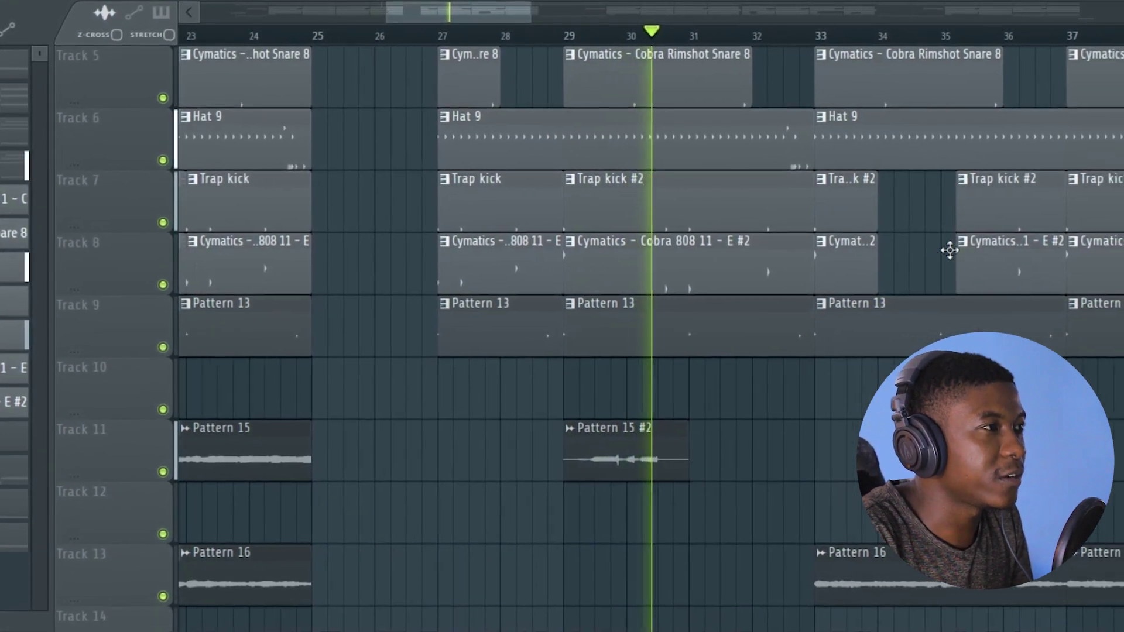
scroll(949, 248, "up", 4)
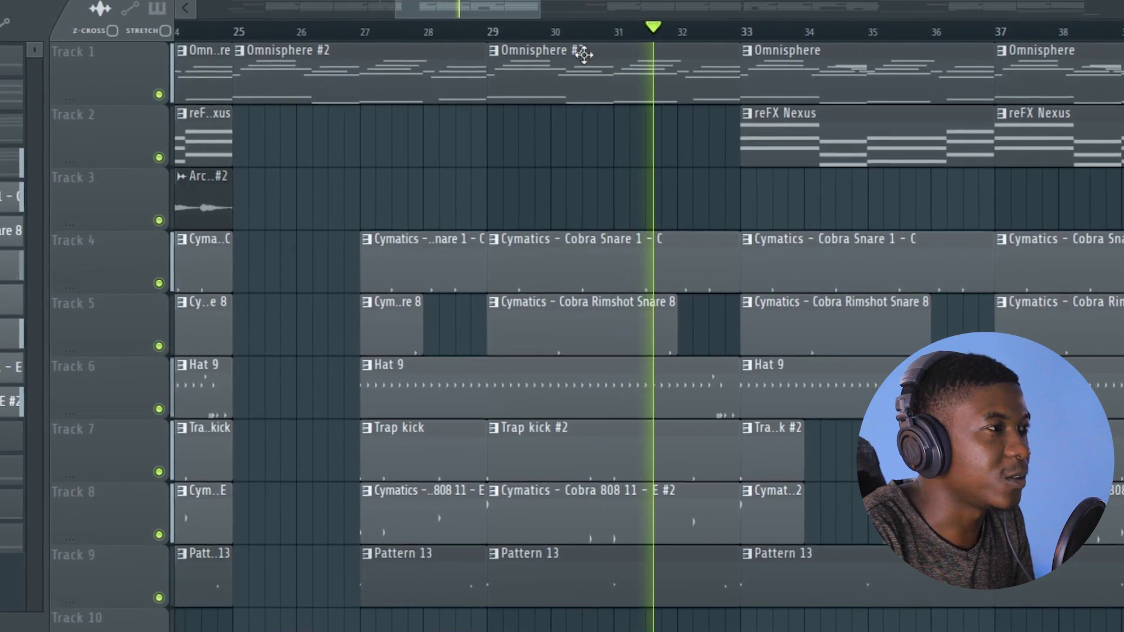